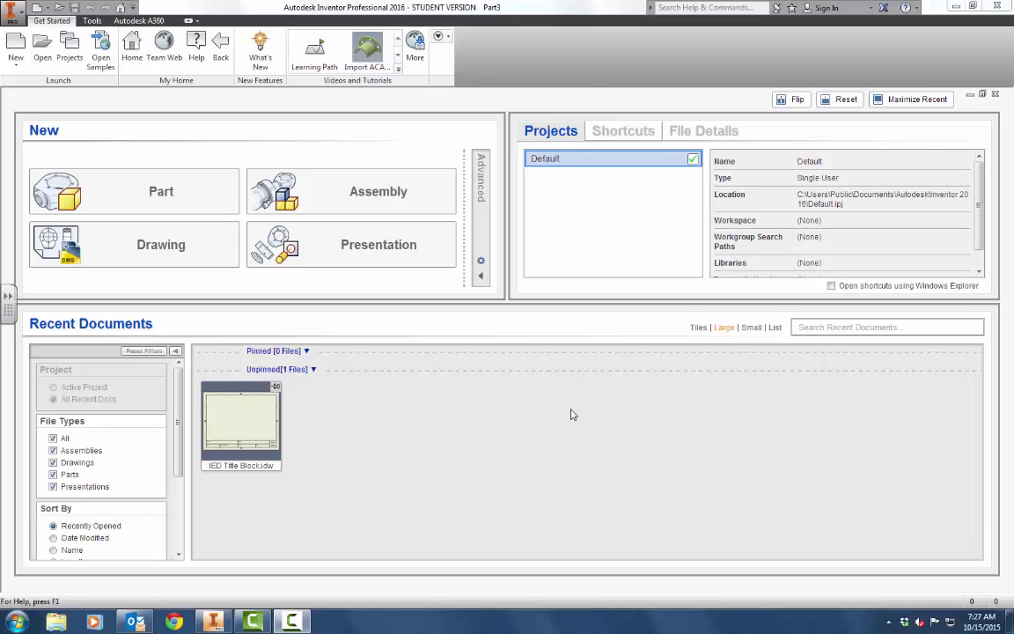
Step: Start a new single-user project and name it Puzzle Cube
{"action": "left_click", "coordinate": [69, 55]}
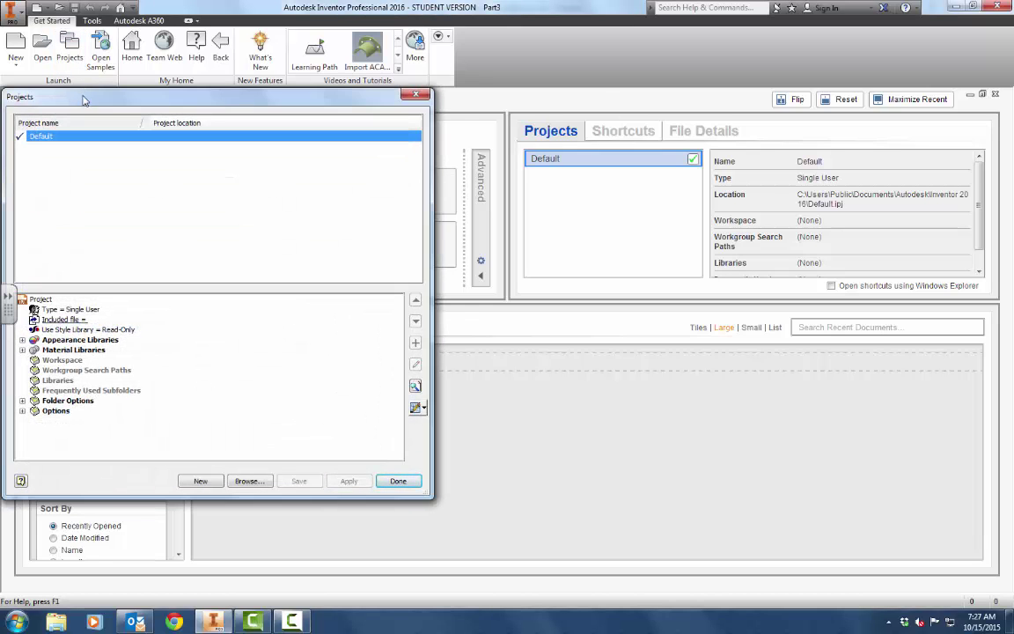
{"action": "left_click_drag", "start_coordinate": [98, 93], "coordinate": [190, 88]}
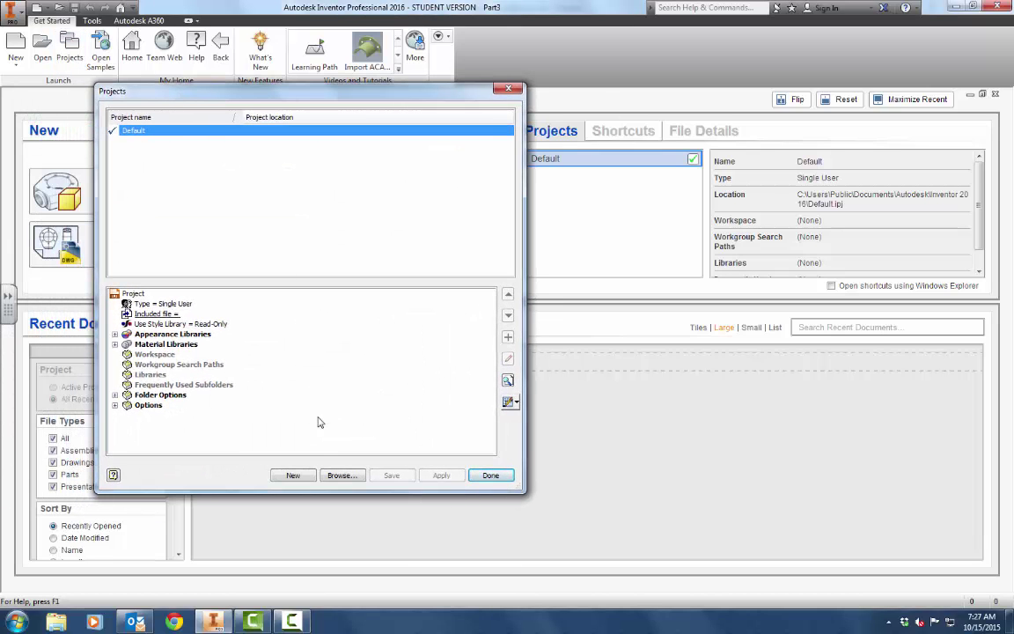
{"action": "left_click", "coordinate": [296, 476]}
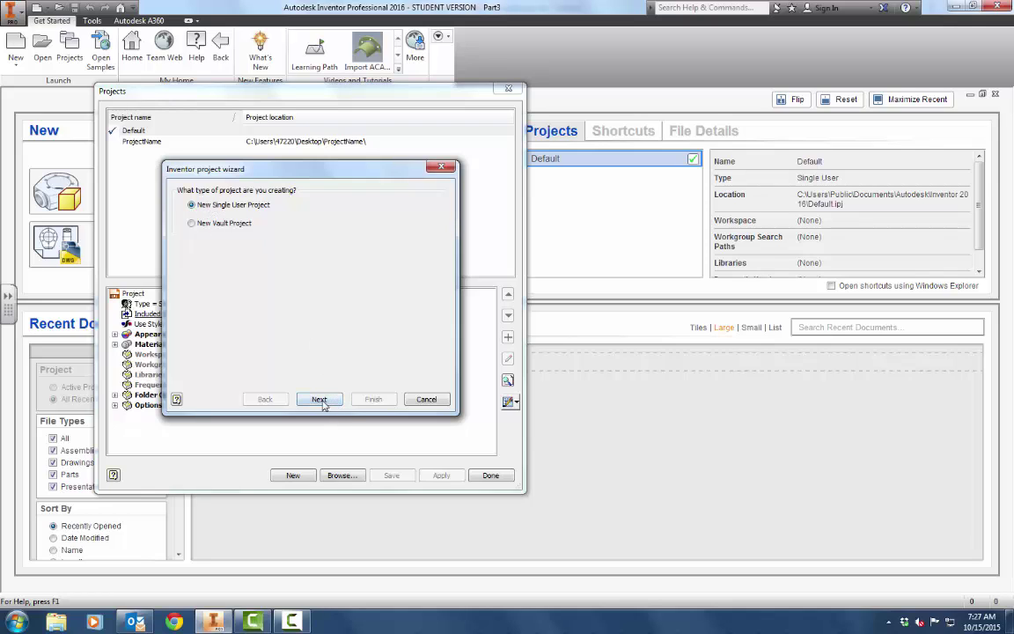
{"action": "left_click", "coordinate": [320, 399]}
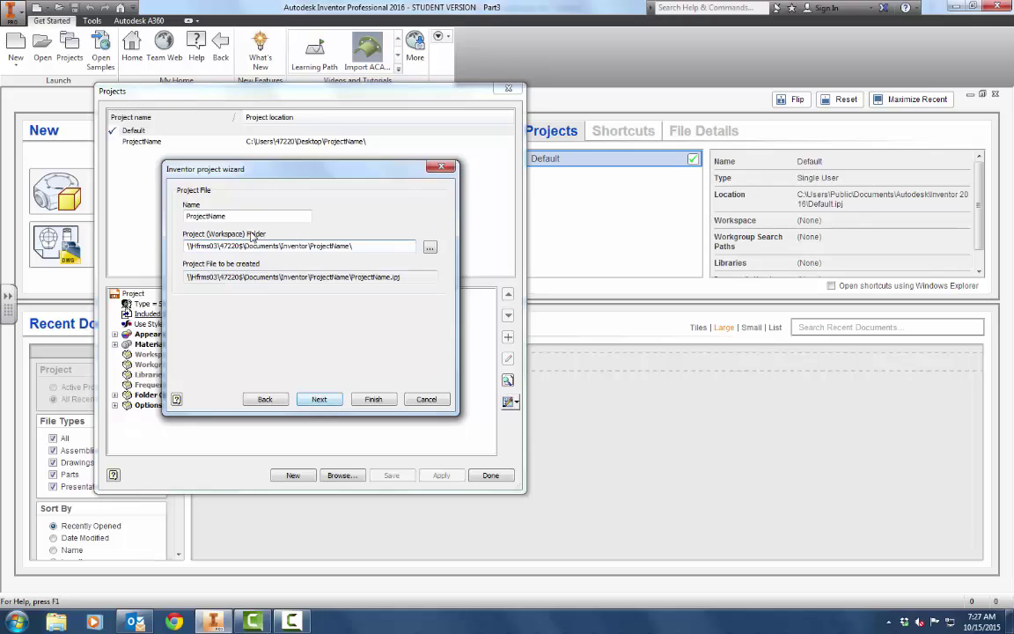
{"action": "type", "text": "Pu"}
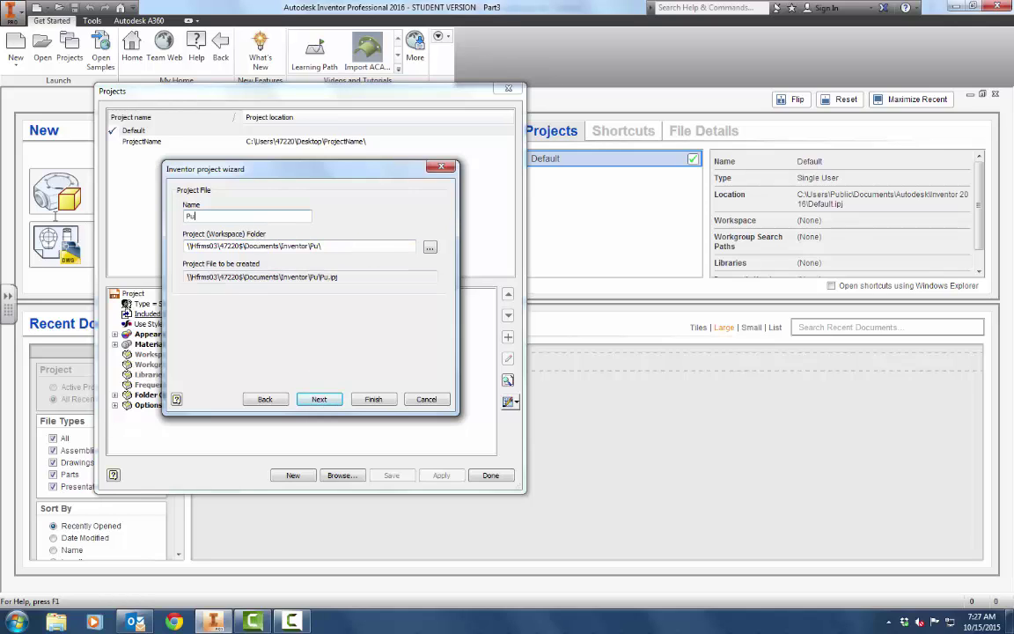
{"action": "type", "text": "zzle Cube"}
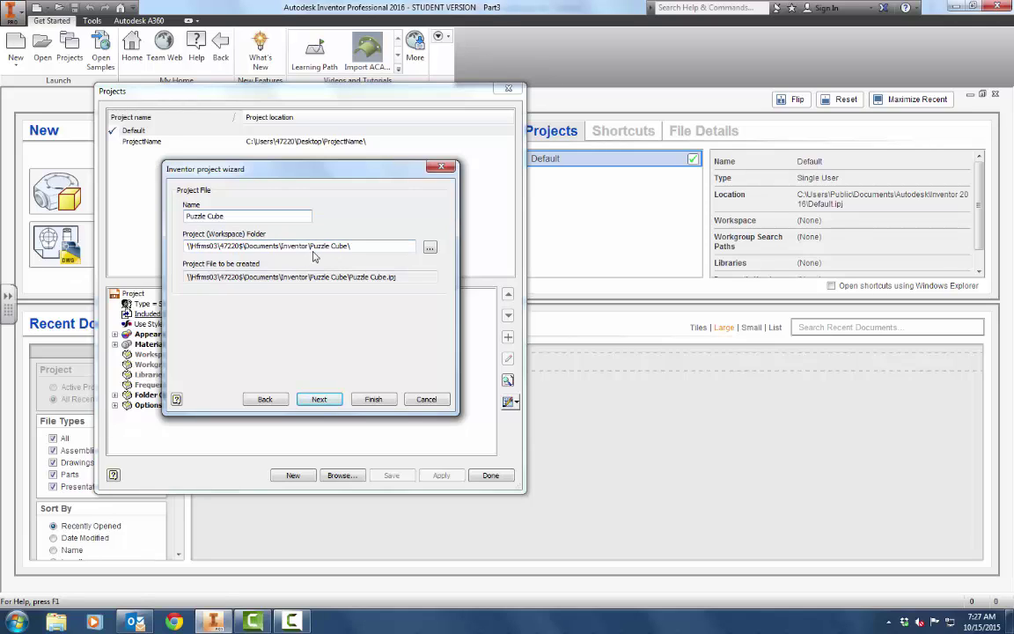
Step: Create a folder named Puzzle Cube on the Desktop and choose it as the project's workspace folder
{"action": "left_click", "coordinate": [430, 249]}
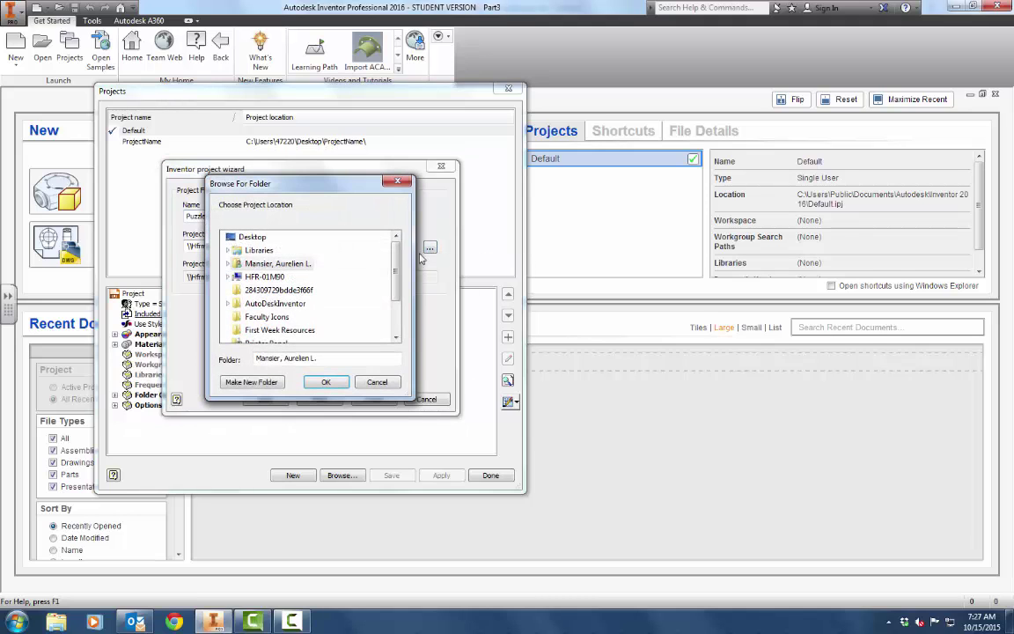
{"action": "left_click", "coordinate": [254, 238]}
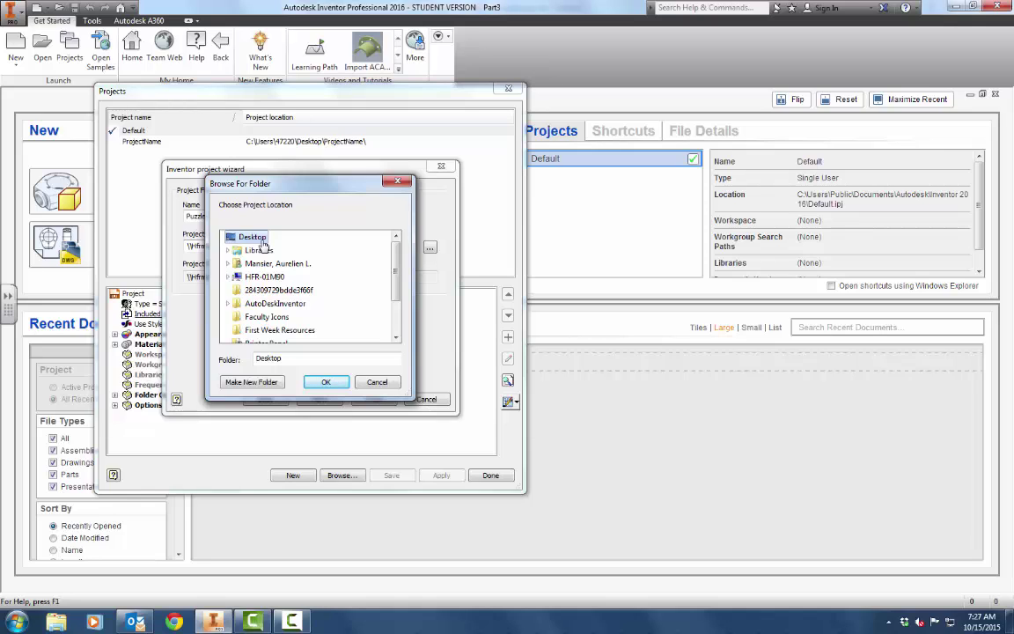
{"action": "left_click_drag", "start_coordinate": [395, 277], "coordinate": [344, 272]}
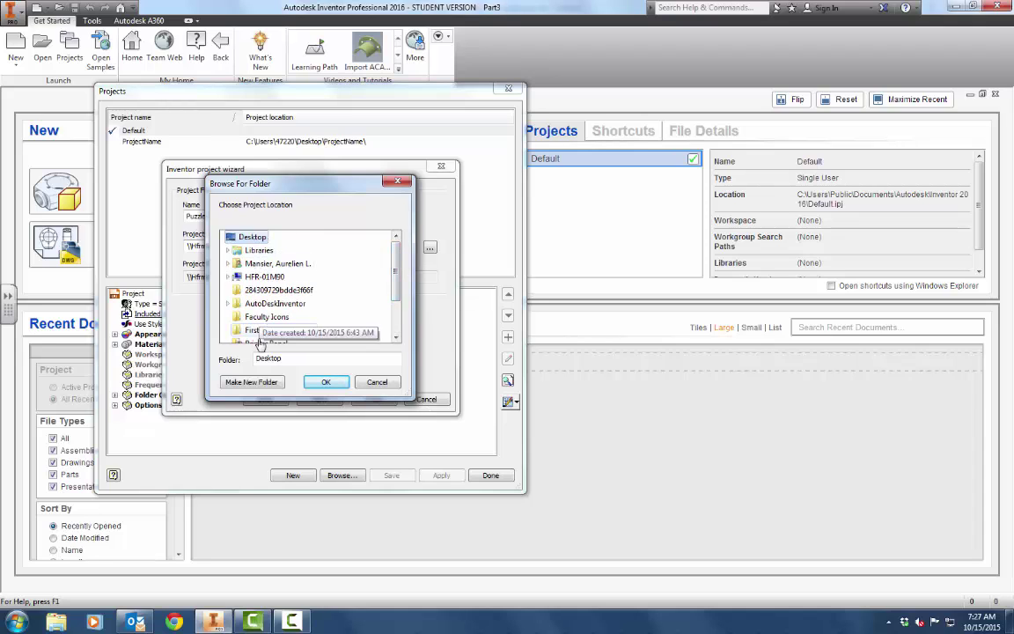
{"action": "left_click", "coordinate": [254, 384]}
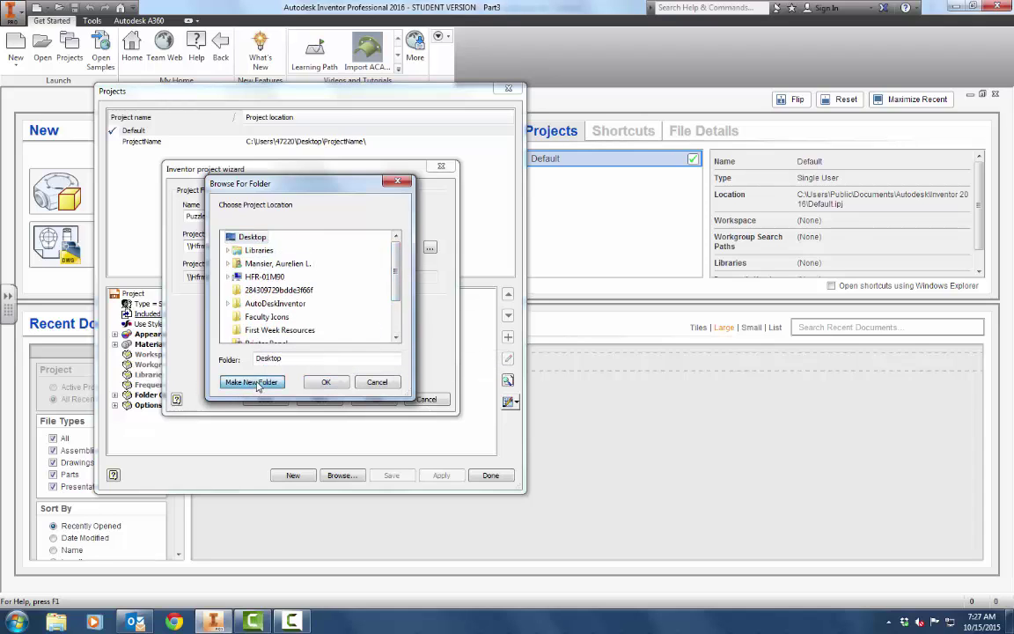
{"action": "type", "text": "Puz"}
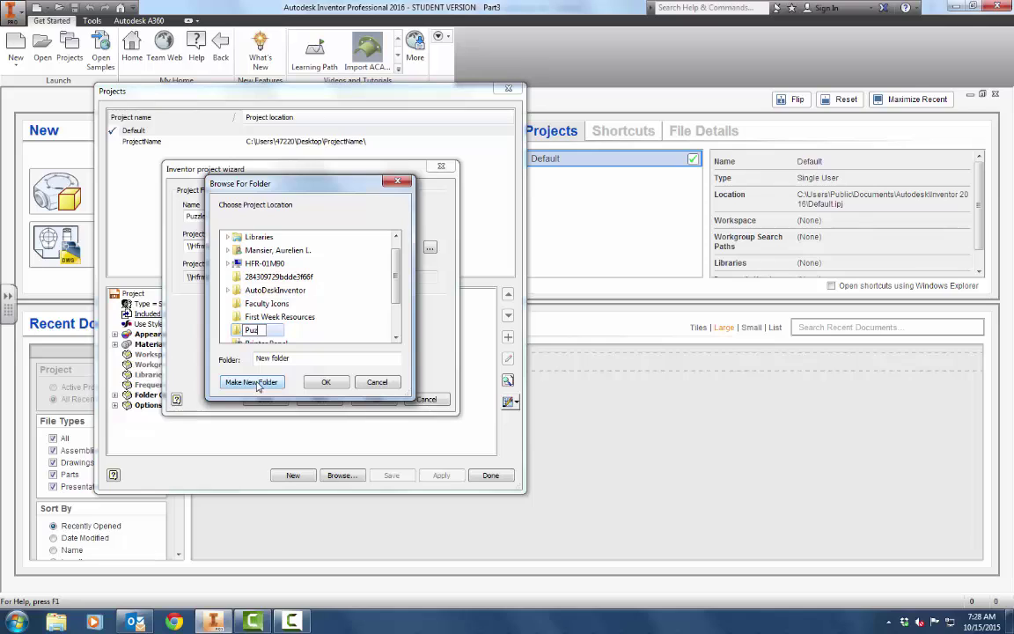
{"action": "type", "text": "zle CUbe"}
{"action": "key", "text": "BackSpace"}
{"action": "key", "text": "BackSpace"}
{"action": "key", "text": "BackSpace"}
{"action": "type", "text": "ube"}
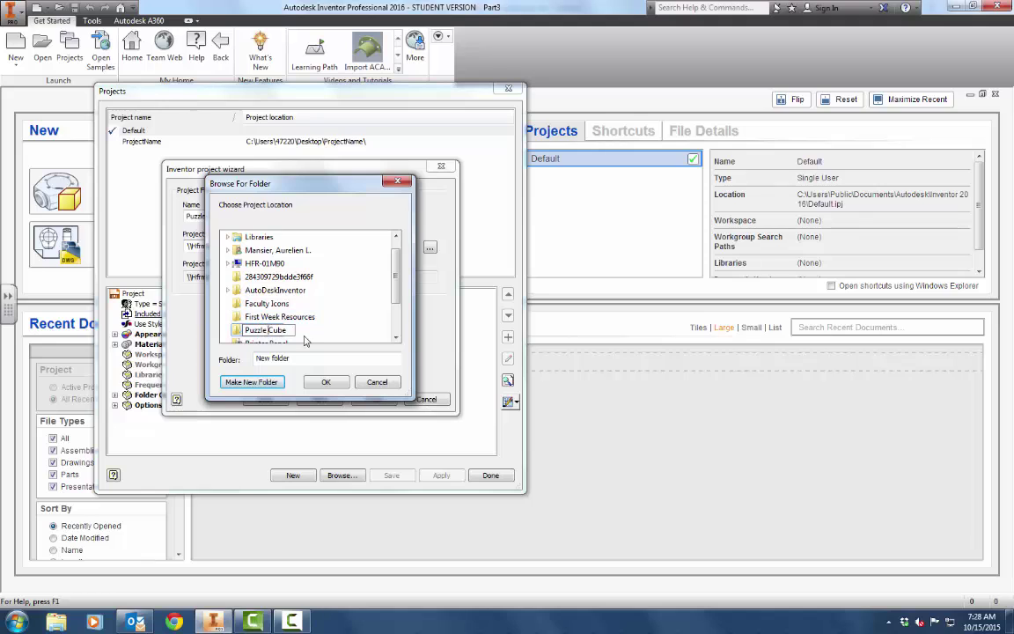
{"action": "key", "text": "Return"}
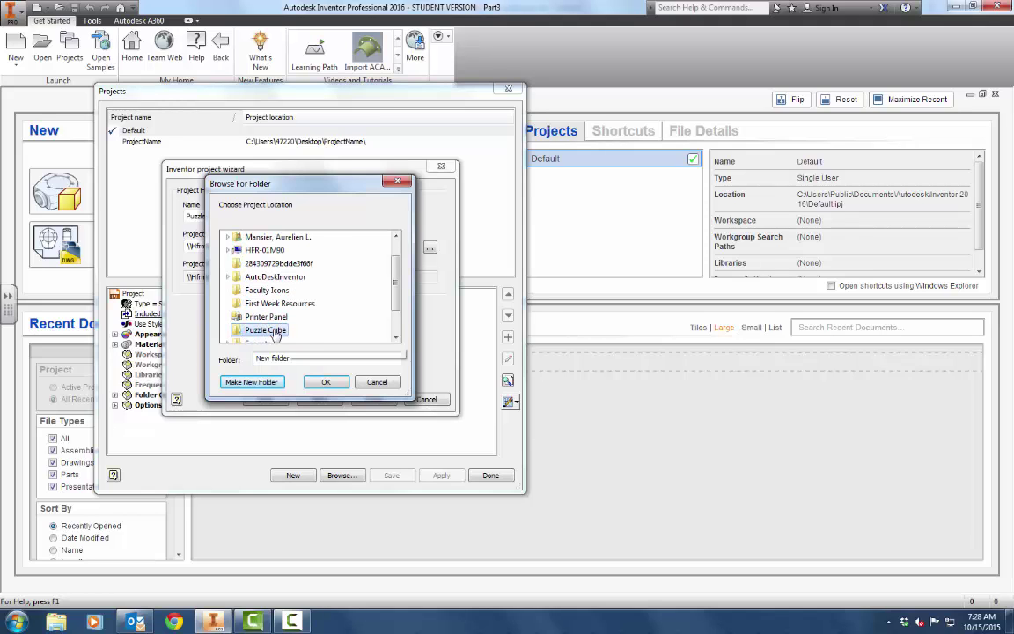
{"action": "left_click", "coordinate": [322, 381]}
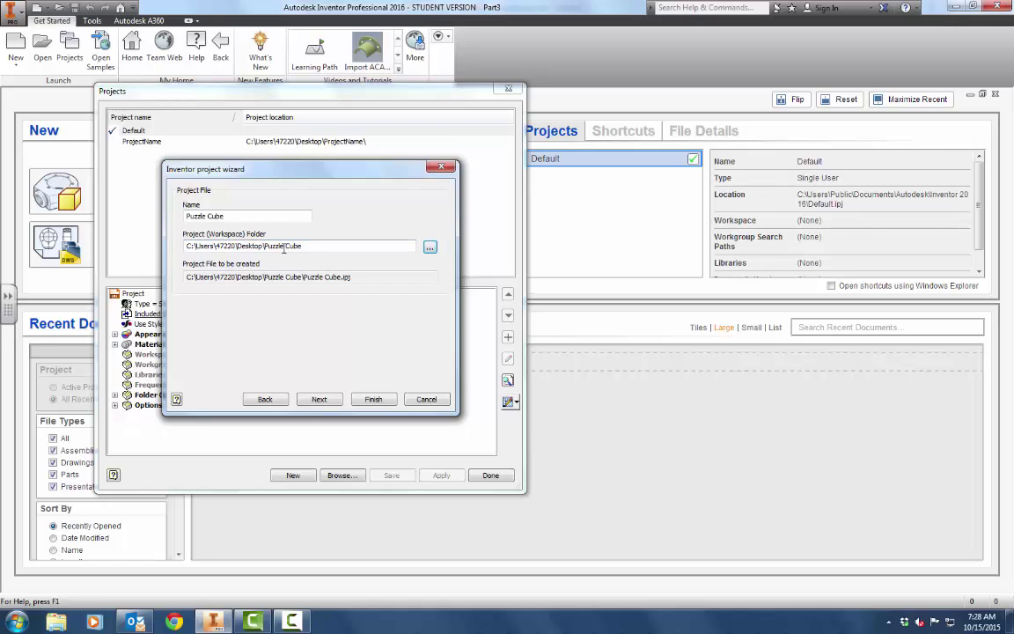
Step: Finish creating the project and leave Puzzle Cube set as the active project
{"action": "left_click", "coordinate": [373, 399]}
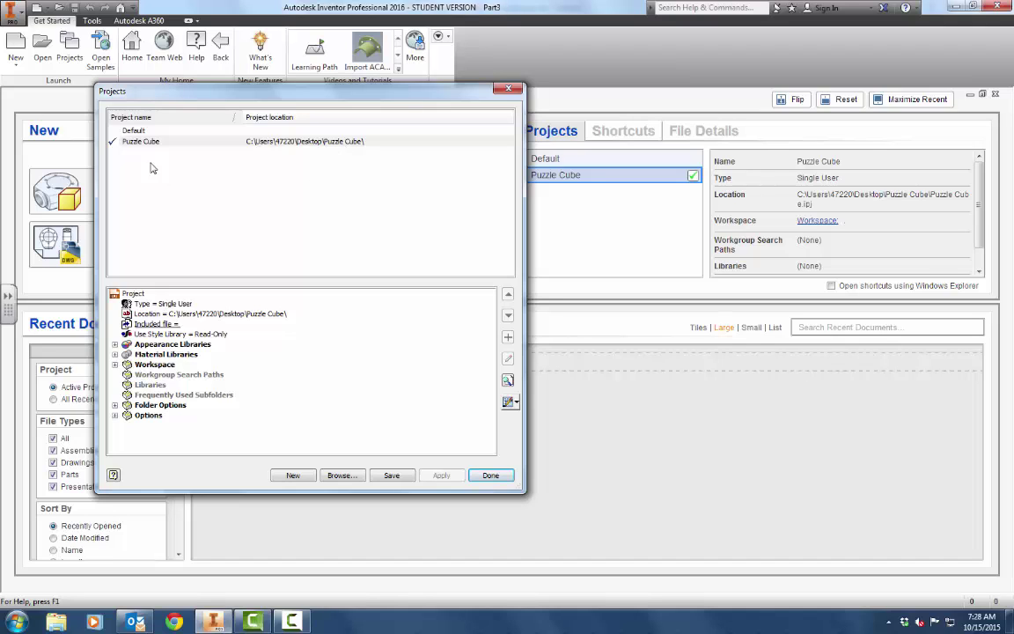
{"action": "double_click", "coordinate": [135, 131]}
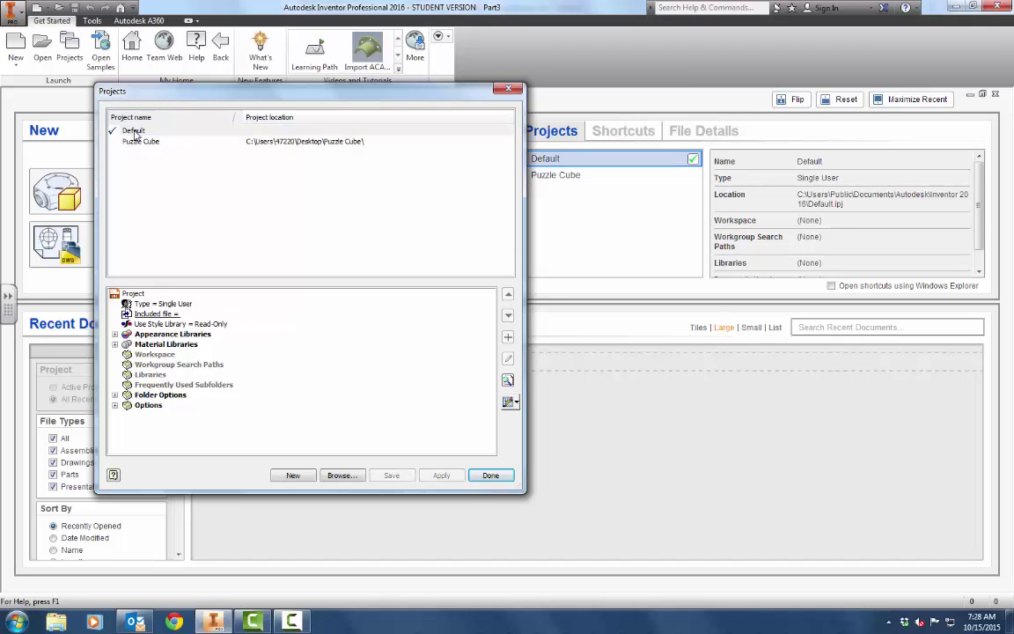
{"action": "double_click", "coordinate": [137, 143]}
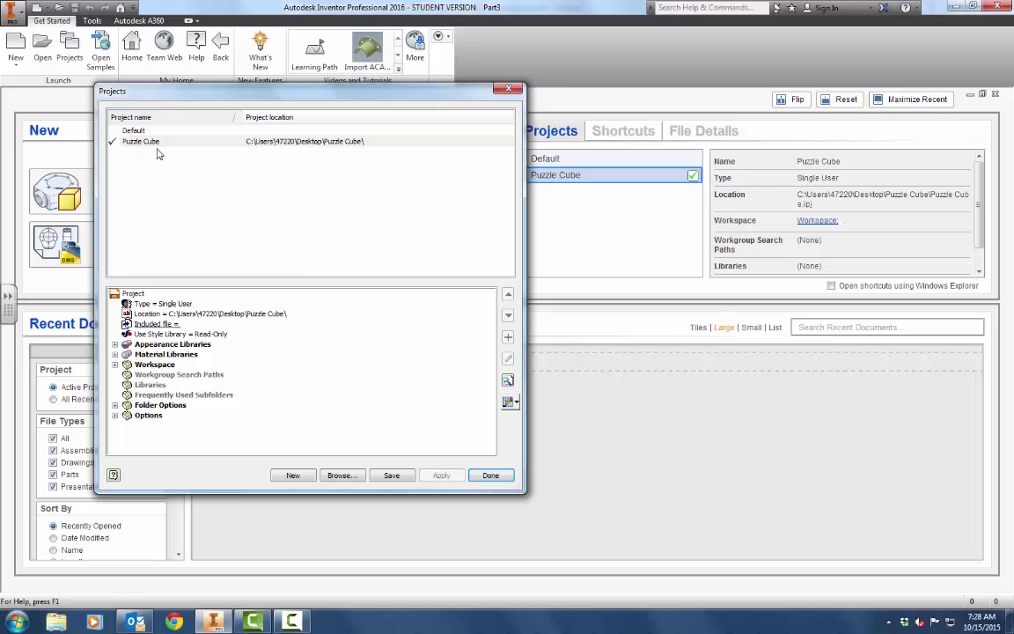
{"action": "left_click", "coordinate": [484, 476]}
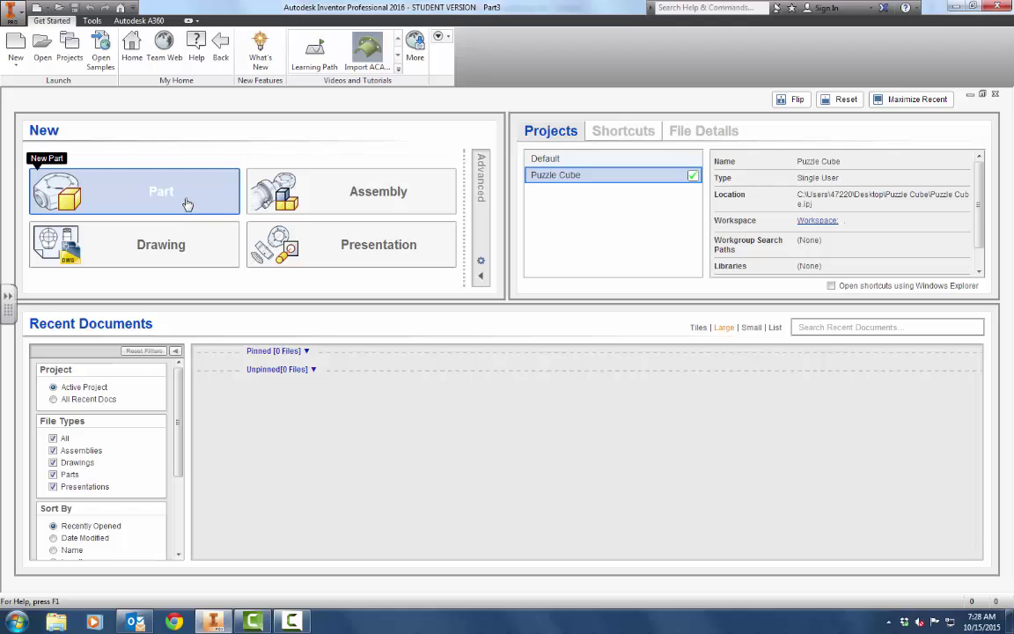
Step: Create a new part file from the Standard.ipt template in the Puzzle Cube project
{"action": "left_click", "coordinate": [15, 46]}
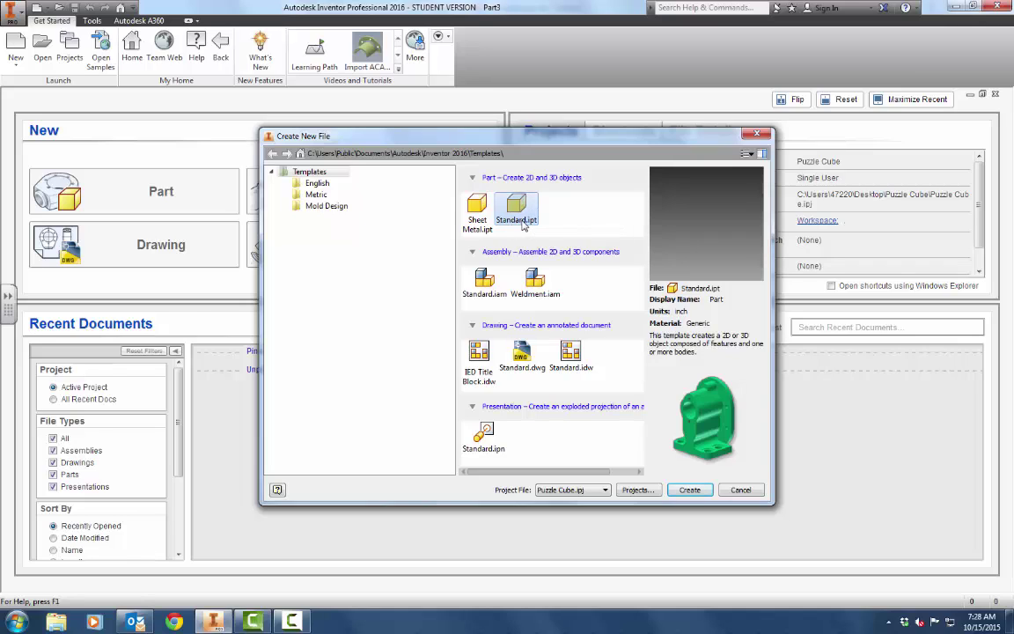
{"action": "left_click", "coordinate": [690, 491]}
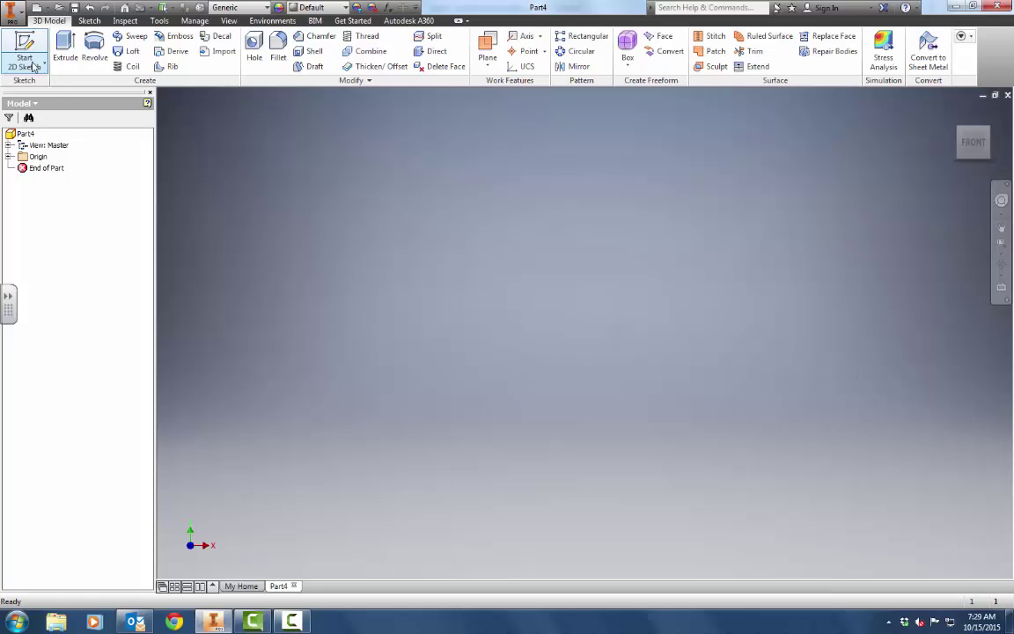
{"action": "left_click", "coordinate": [22, 14]}
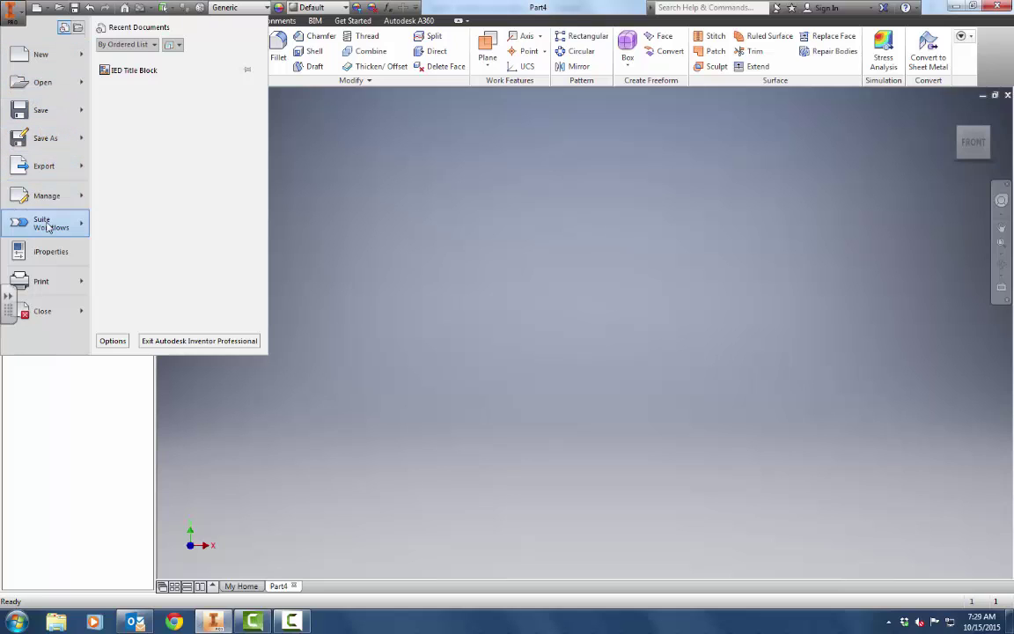
{"action": "left_click", "coordinate": [41, 282]}
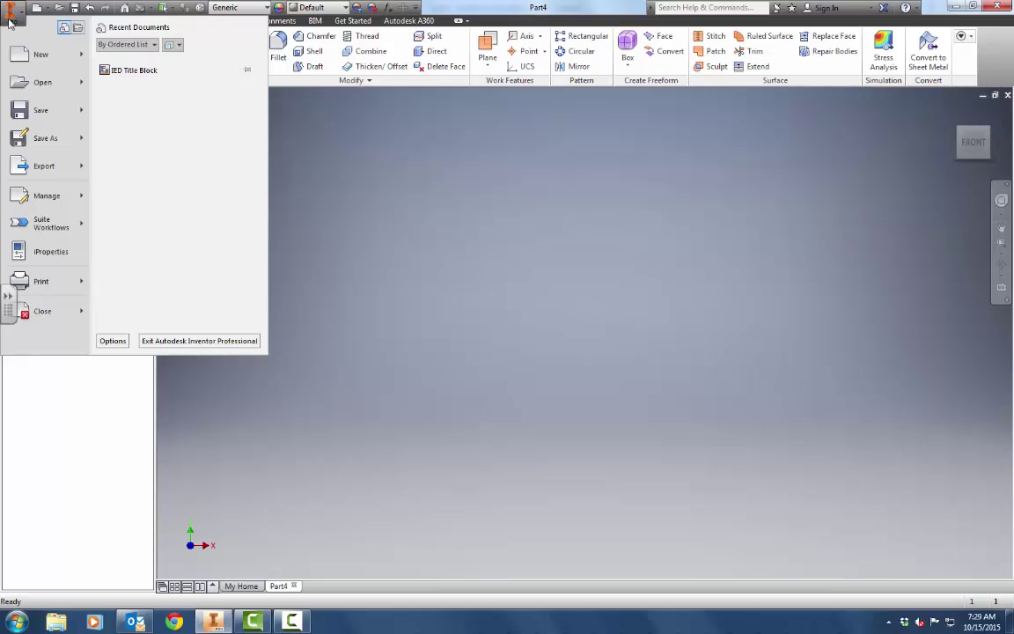
{"action": "left_click", "coordinate": [503, 384]}
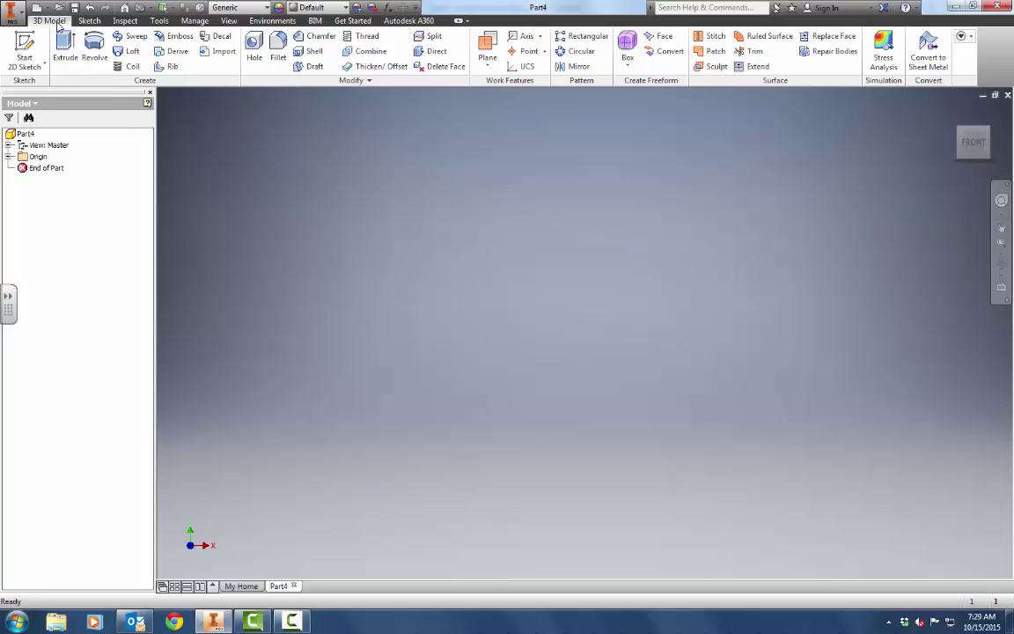
{"action": "left_click", "coordinate": [89, 21]}
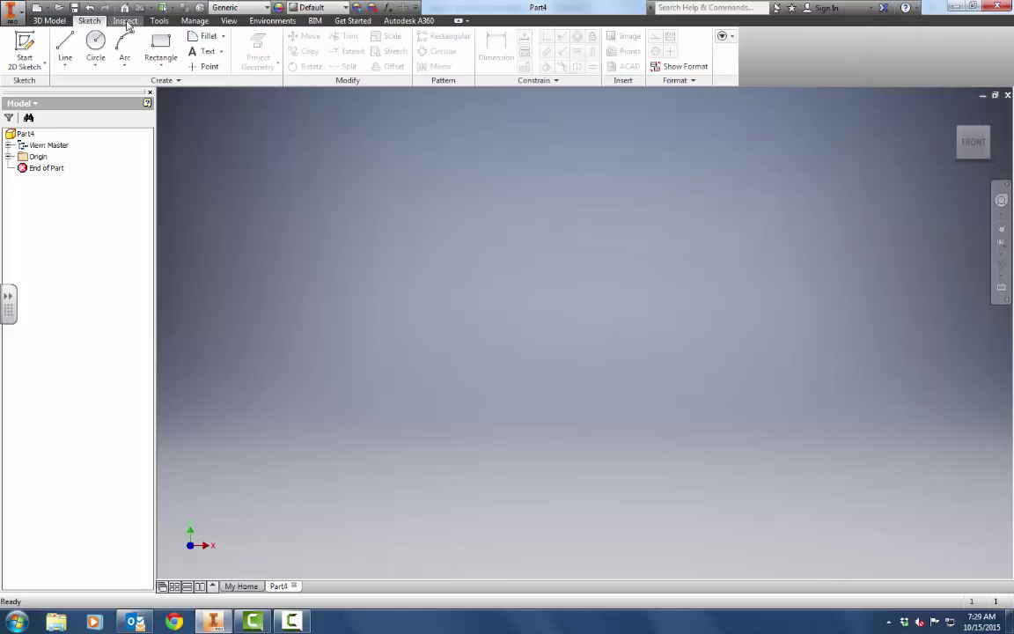
{"action": "left_click", "coordinate": [126, 22]}
{"action": "left_click", "coordinate": [50, 20]}
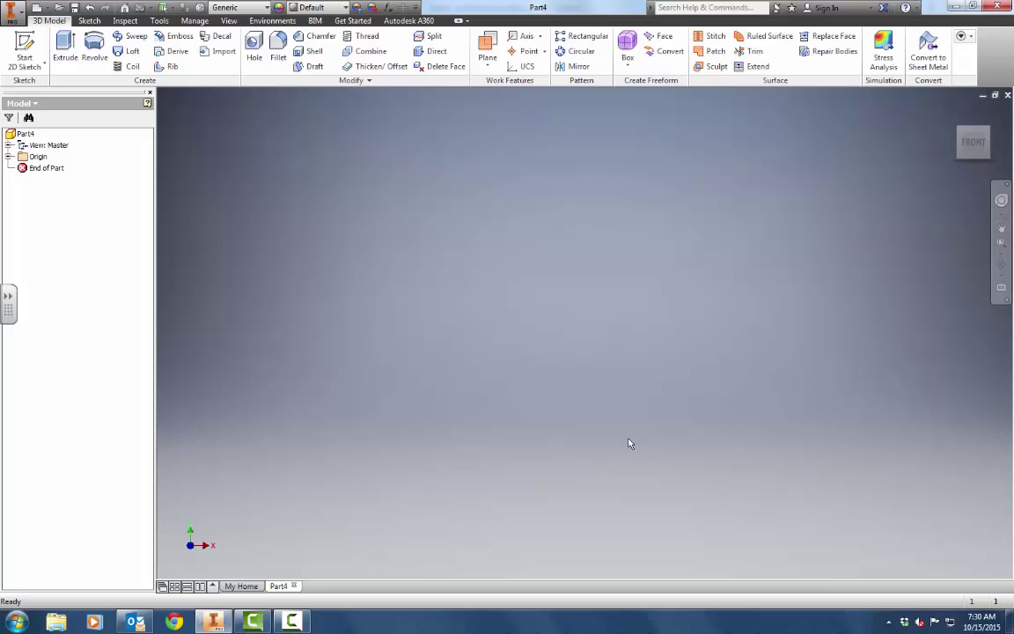
{"action": "left_click", "coordinate": [996, 144]}
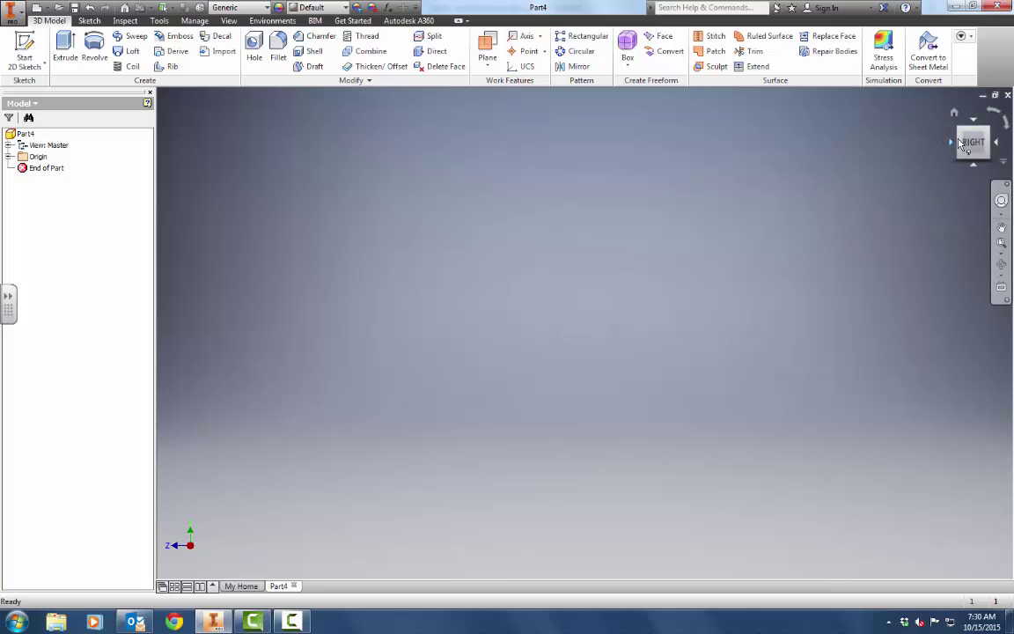
{"action": "left_click", "coordinate": [988, 143]}
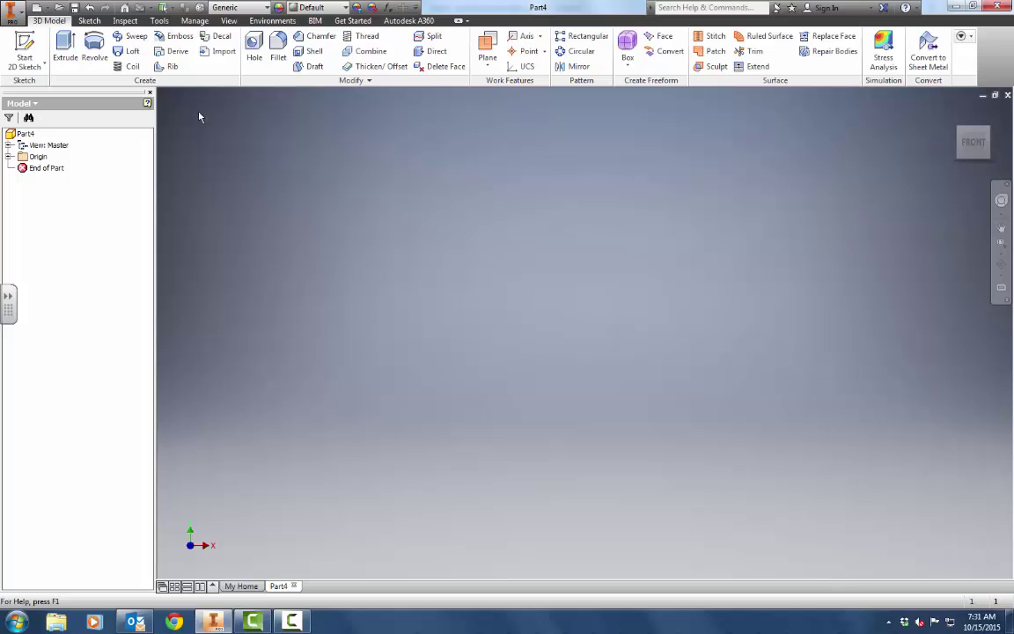
Step: In the application options, turn on sketch grid lines and the display of extended information after feature node names in the browser
{"action": "left_click", "coordinate": [158, 21]}
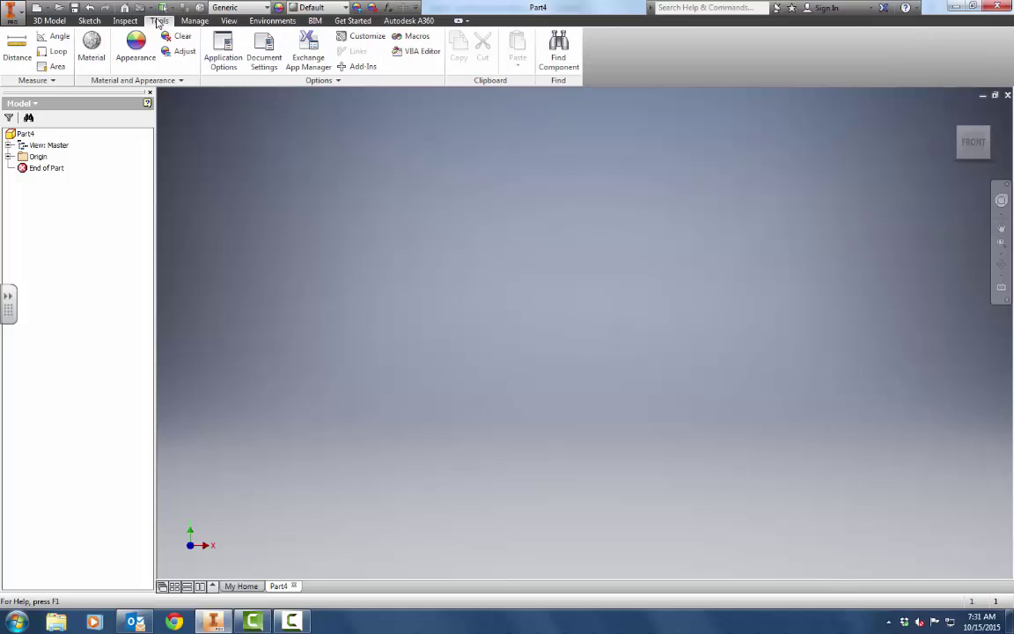
{"action": "left_click", "coordinate": [224, 53]}
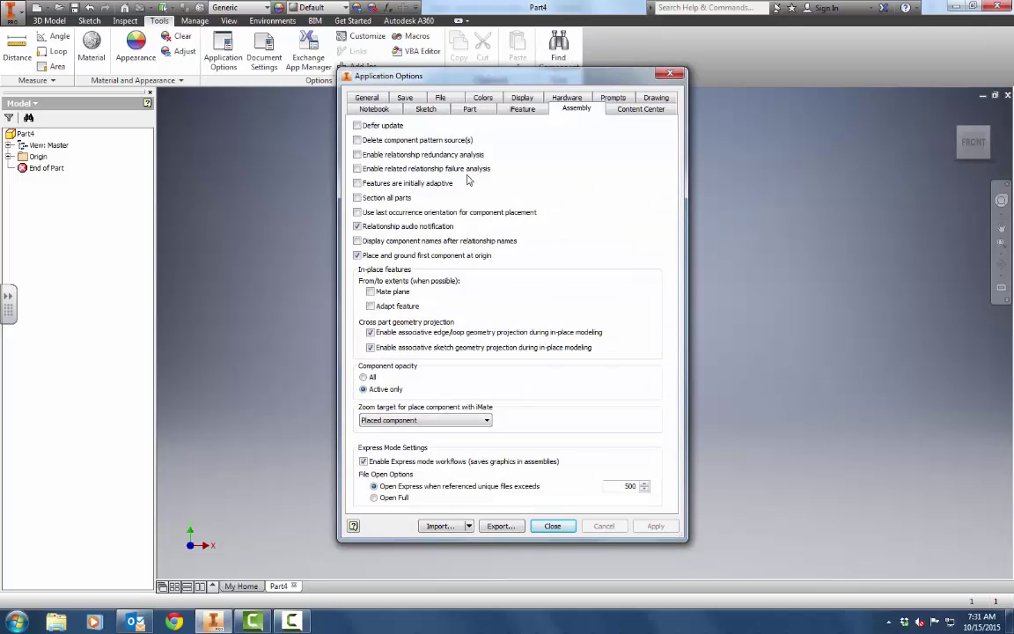
{"action": "left_click", "coordinate": [425, 108]}
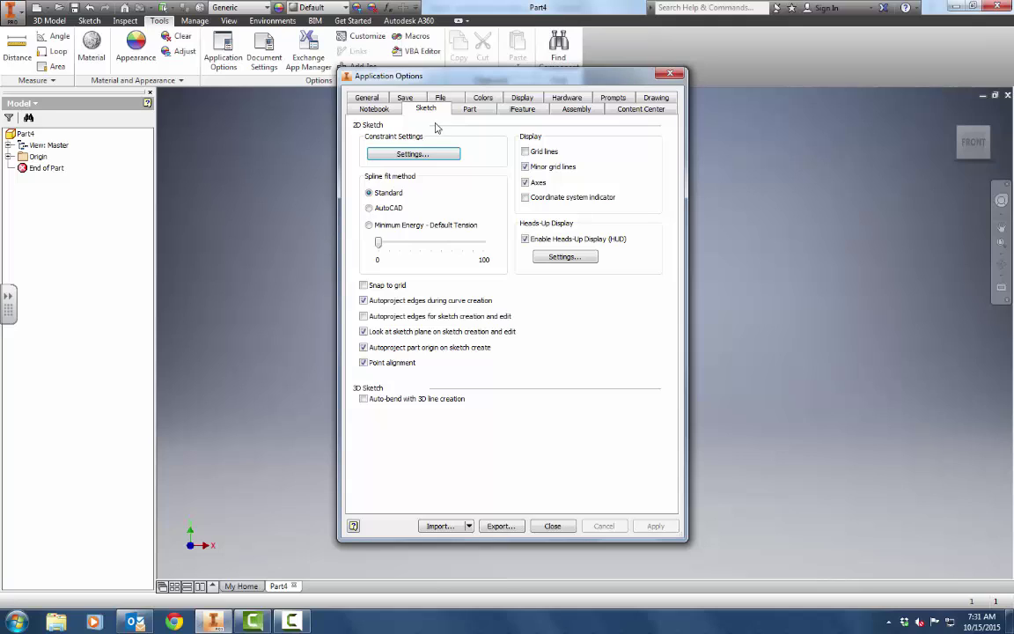
{"action": "left_click", "coordinate": [524, 151]}
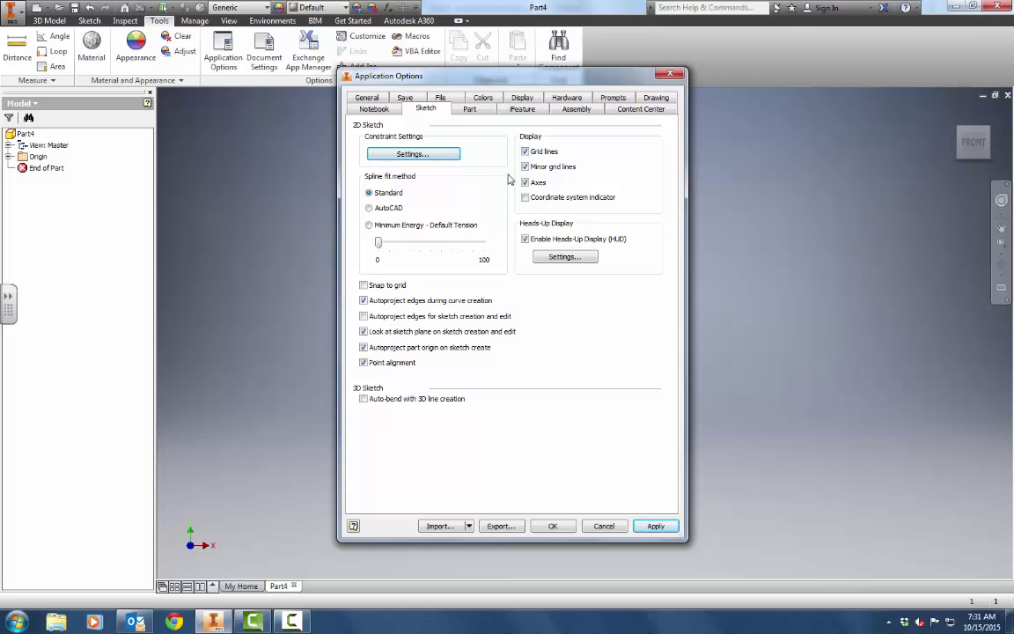
{"action": "left_click", "coordinate": [472, 109]}
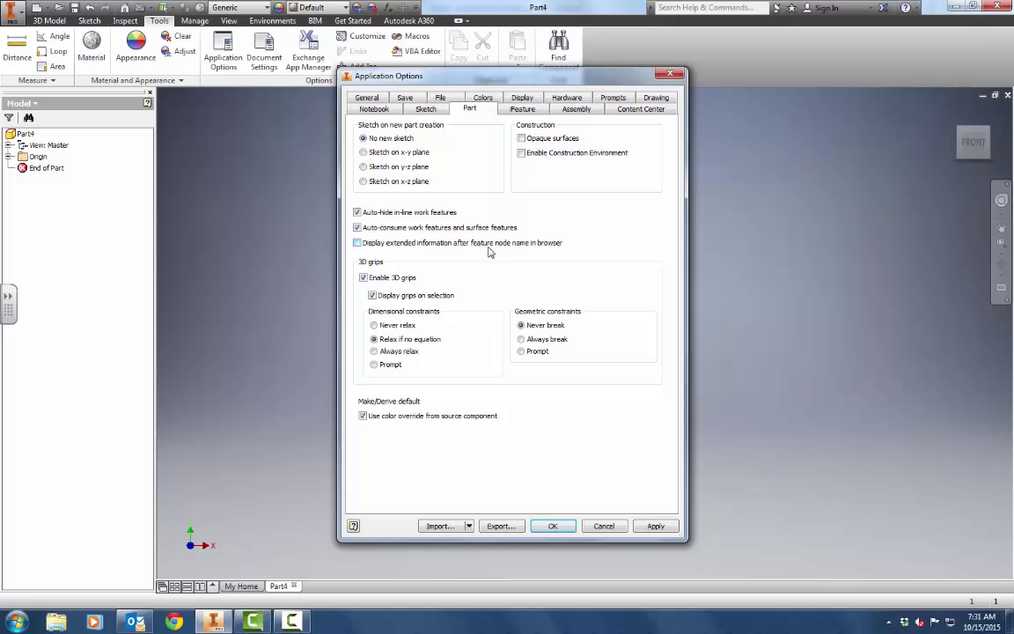
{"action": "left_click", "coordinate": [358, 243]}
Step: Enable the reversed zoom direction in the display options, apply the changes and close the application options
{"action": "left_click", "coordinate": [523, 99]}
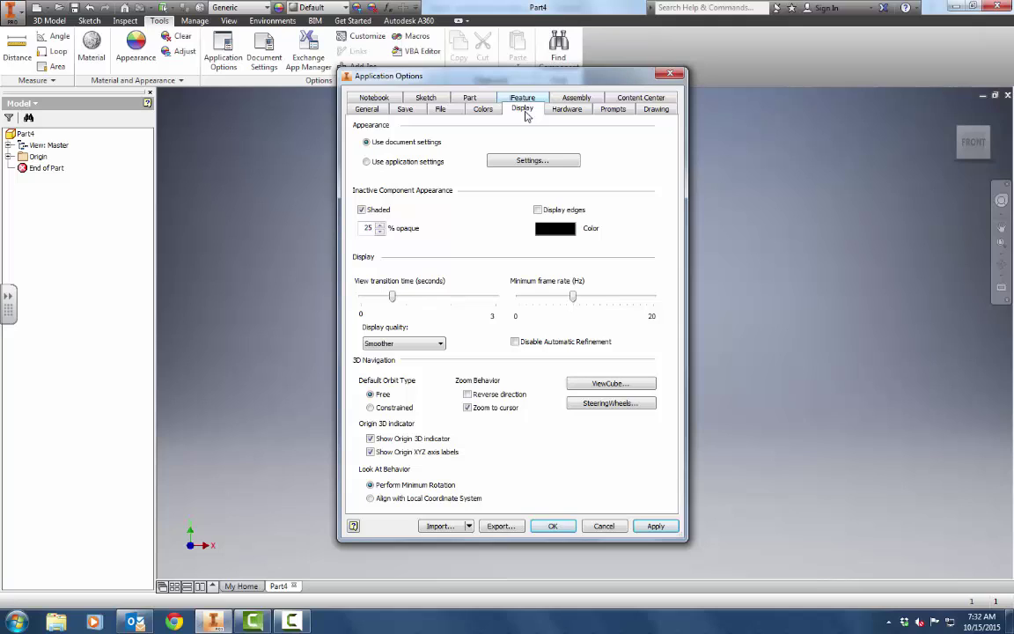
{"action": "left_click", "coordinate": [467, 394]}
{"action": "left_click", "coordinate": [654, 526]}
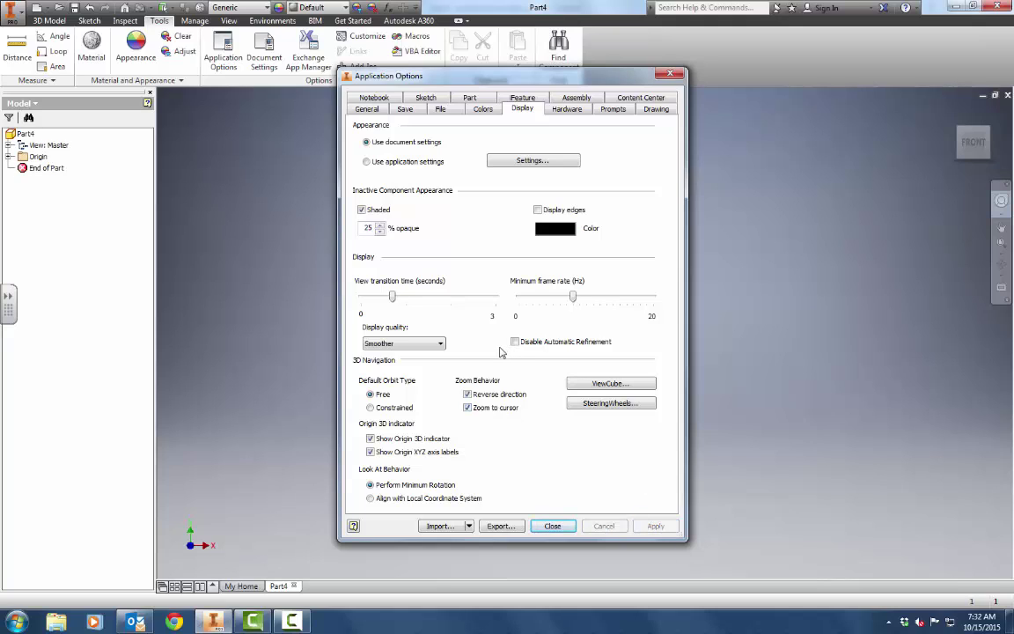
{"action": "left_click", "coordinate": [670, 74]}
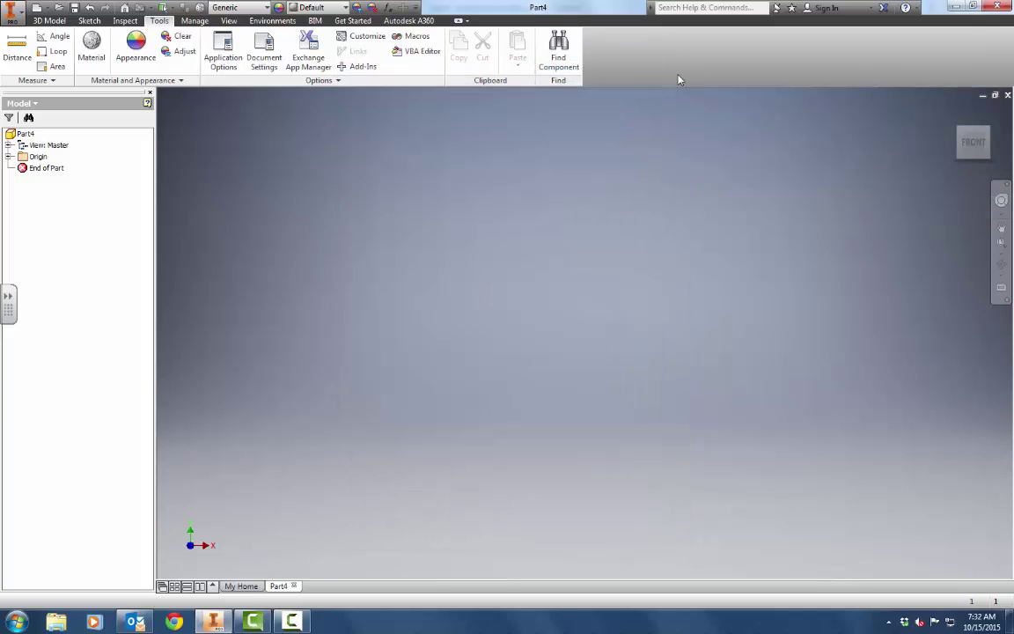
Step: Start a new 2D sketch on the front (XY) origin plane
{"action": "left_click", "coordinate": [53, 20]}
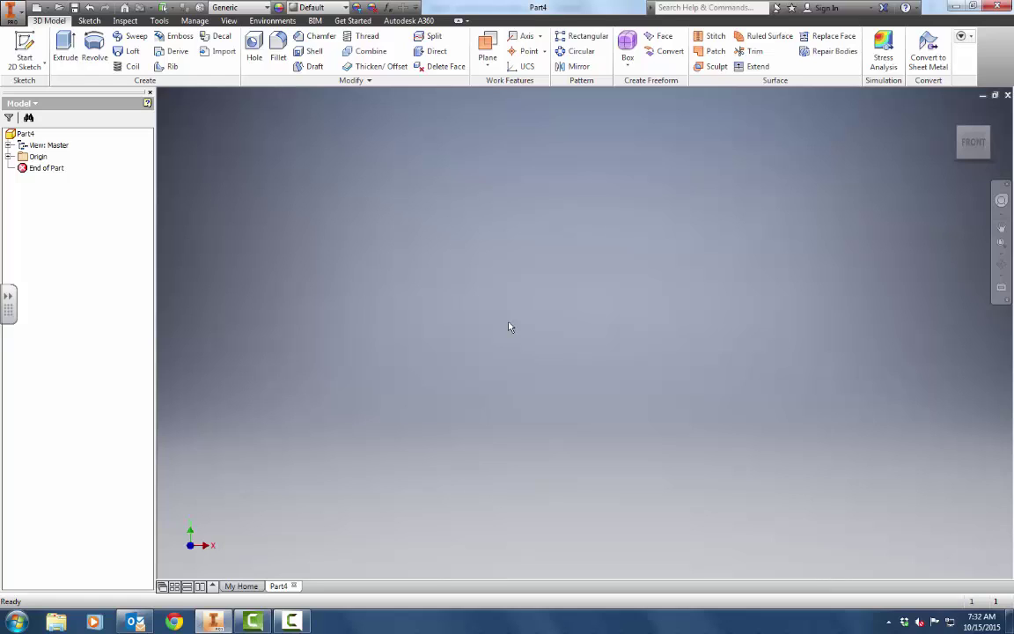
{"action": "left_click", "coordinate": [20, 44]}
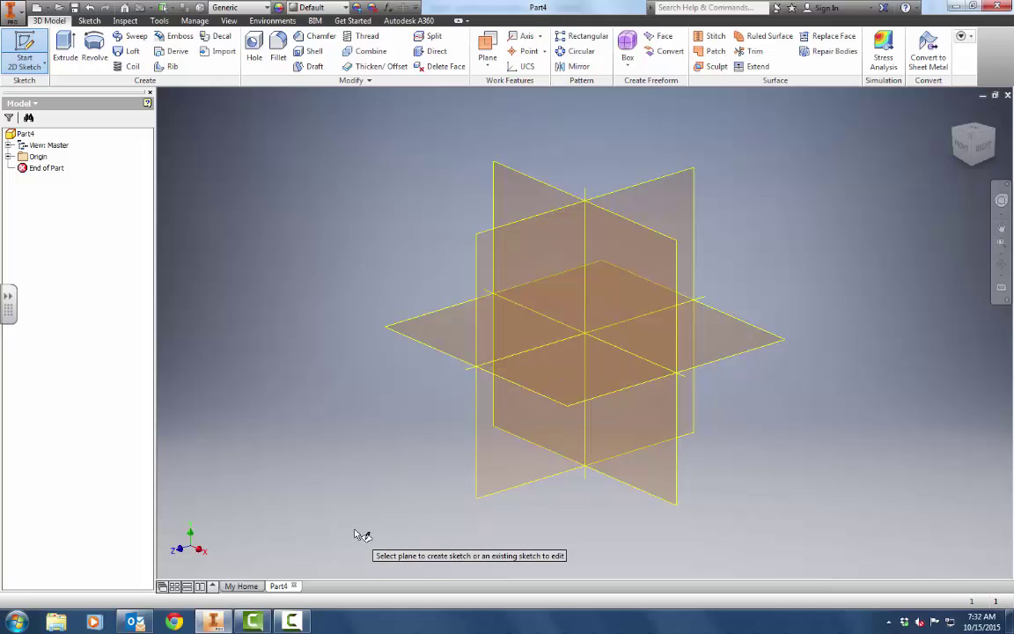
{"action": "left_click", "coordinate": [521, 186]}
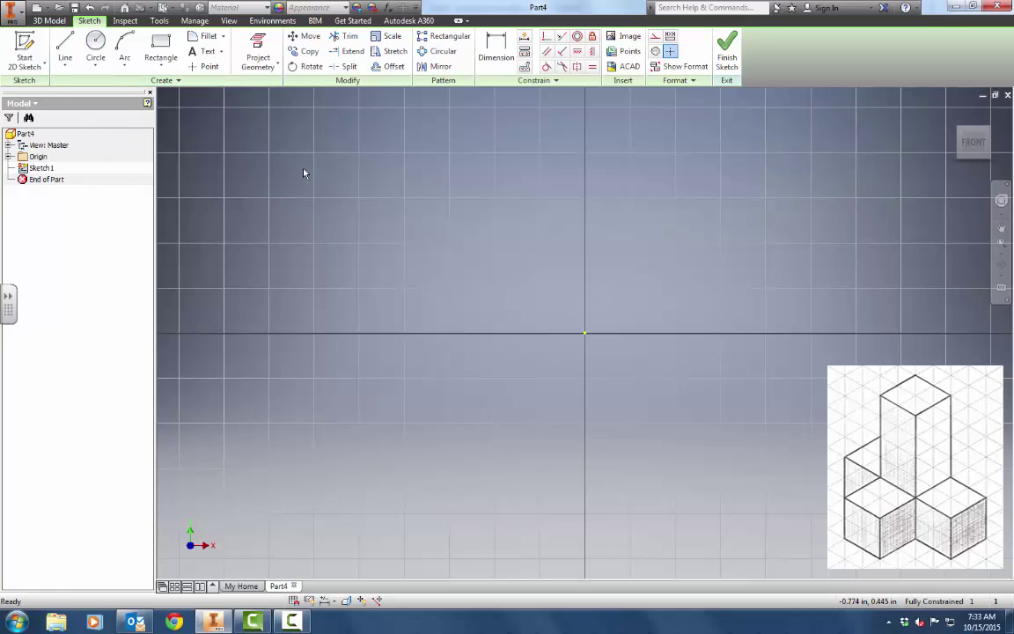
Step: Draw a closed 0.75 in square with the Line tool, starting and ending at the origin
{"action": "left_click", "coordinate": [65, 46]}
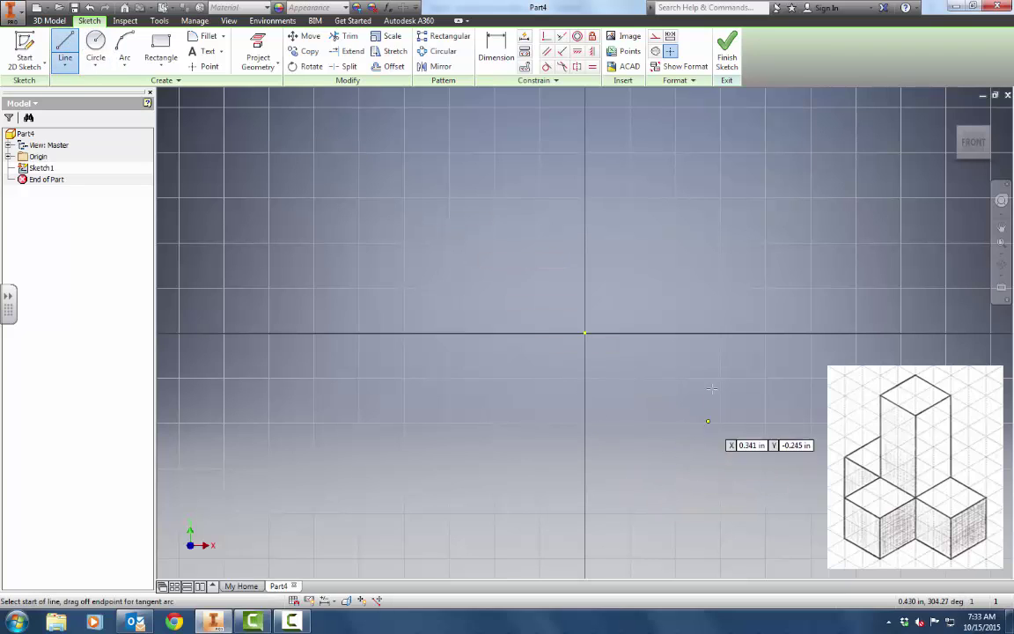
{"action": "left_click", "coordinate": [585, 333]}
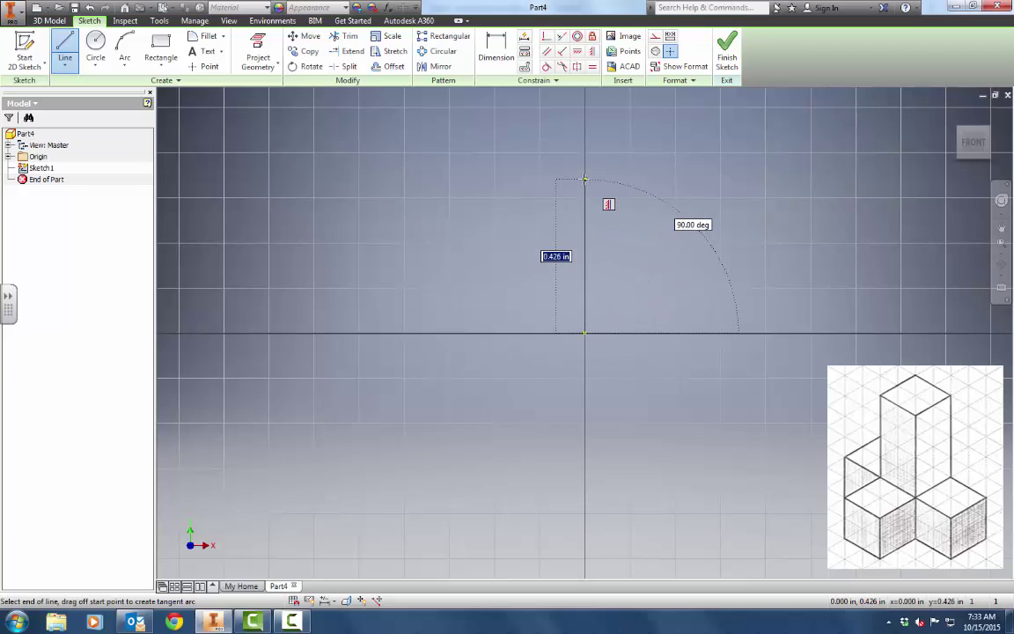
{"action": "type", "text": "."}
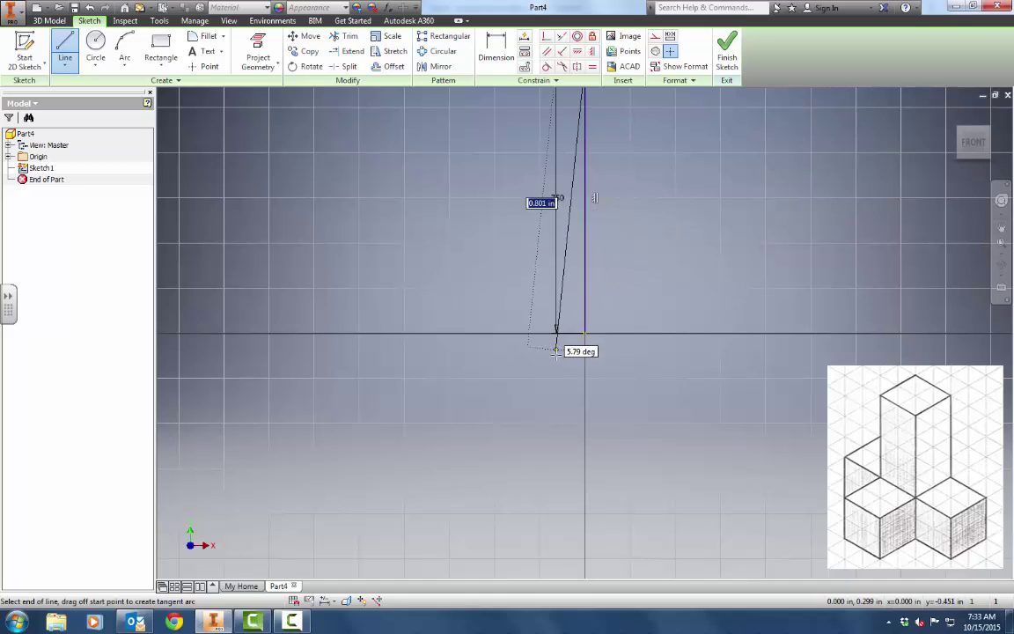
{"action": "scroll", "coordinate": [581, 349], "scroll_direction": "down", "scroll_amount": 3}
{"action": "left_click", "coordinate": [566, 255]}
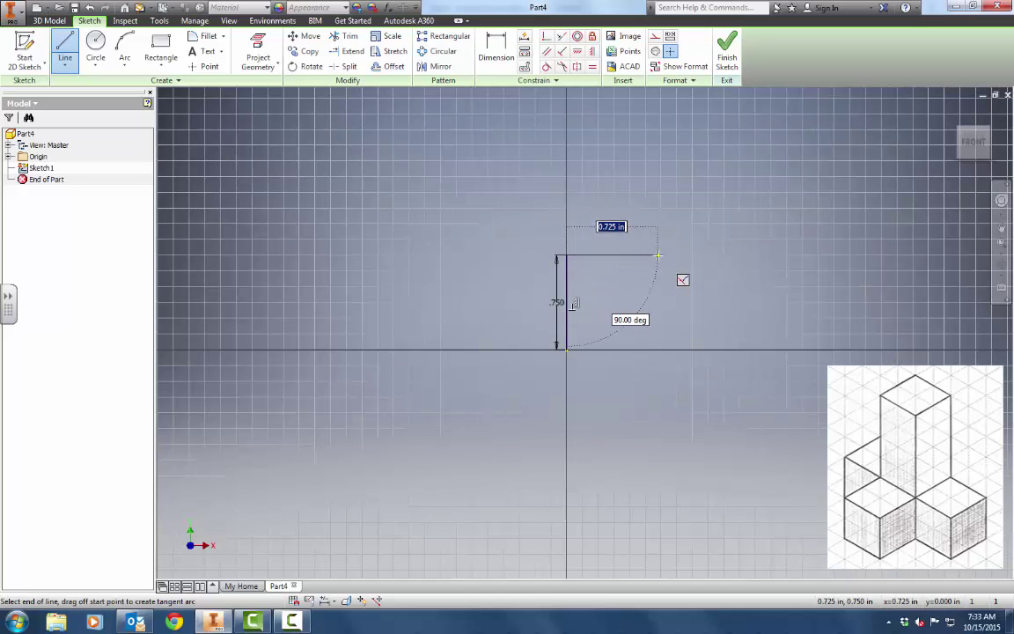
{"action": "type", "text": ".75"}
{"action": "key", "text": "Return"}
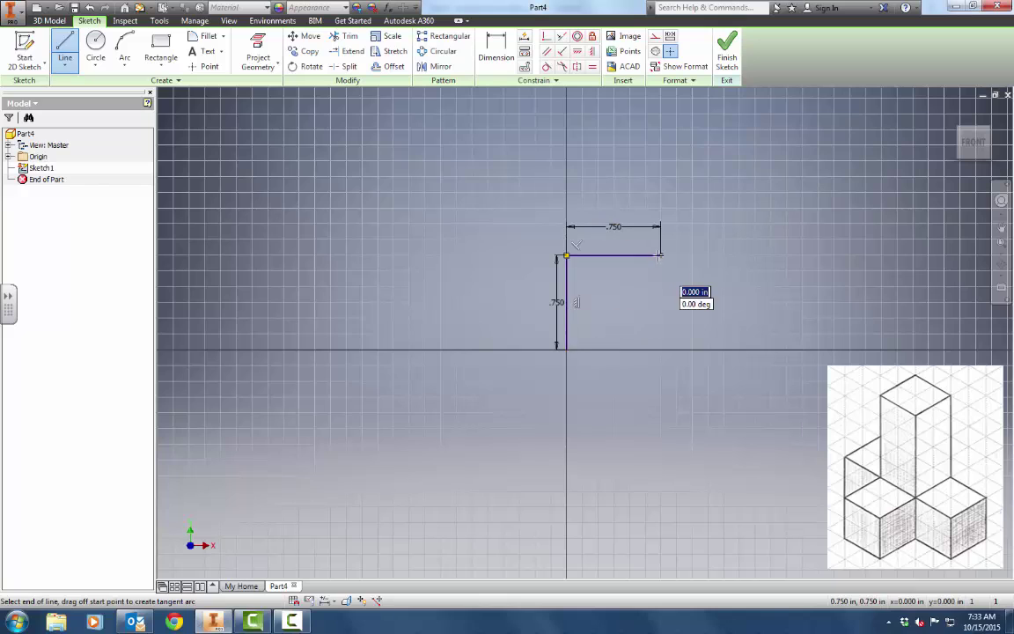
{"action": "left_click", "coordinate": [661, 349]}
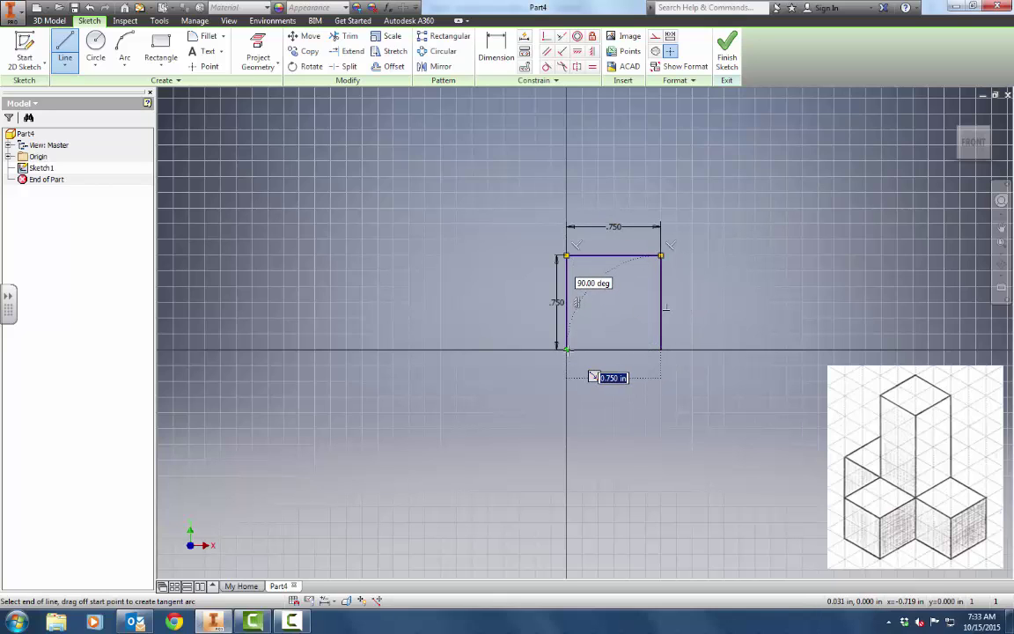
{"action": "left_click", "coordinate": [567, 350]}
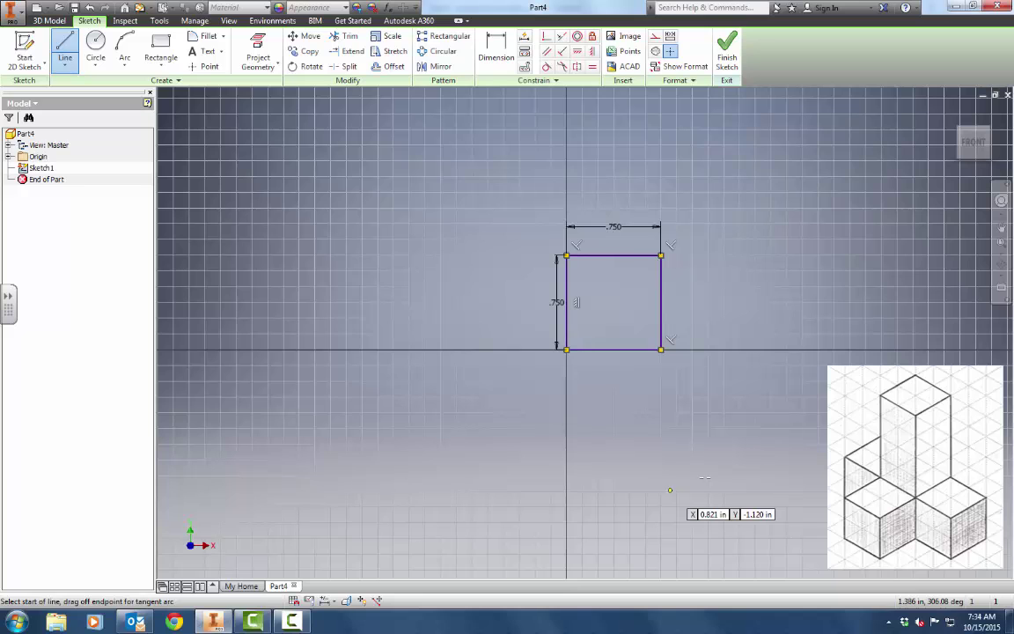
Step: Finish the sketch and extrude the square profile 0.75 in into a cube
{"action": "left_click", "coordinate": [725, 59]}
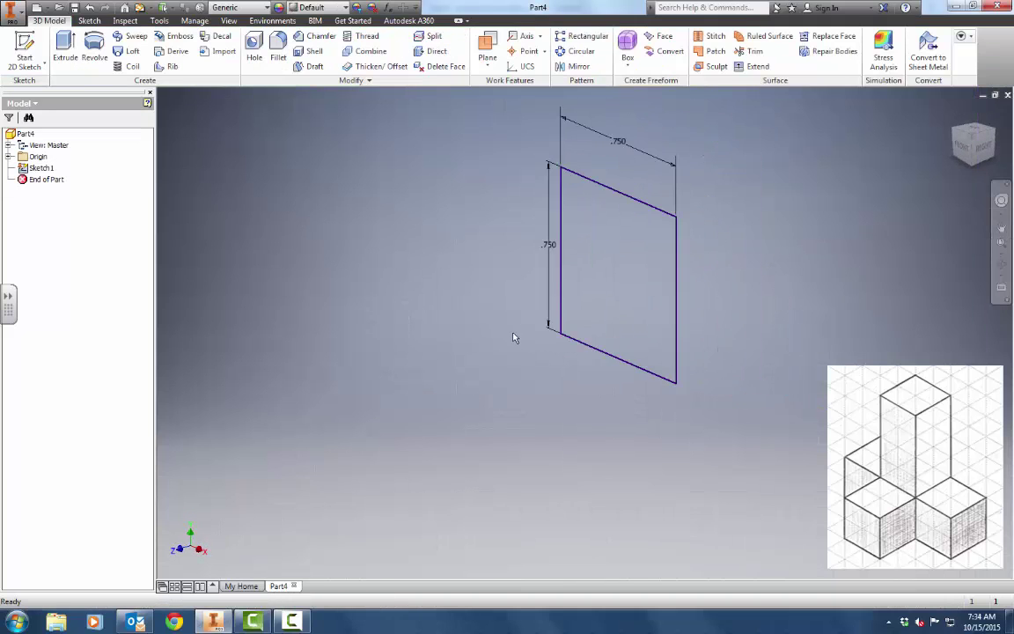
{"action": "left_click", "coordinate": [64, 46]}
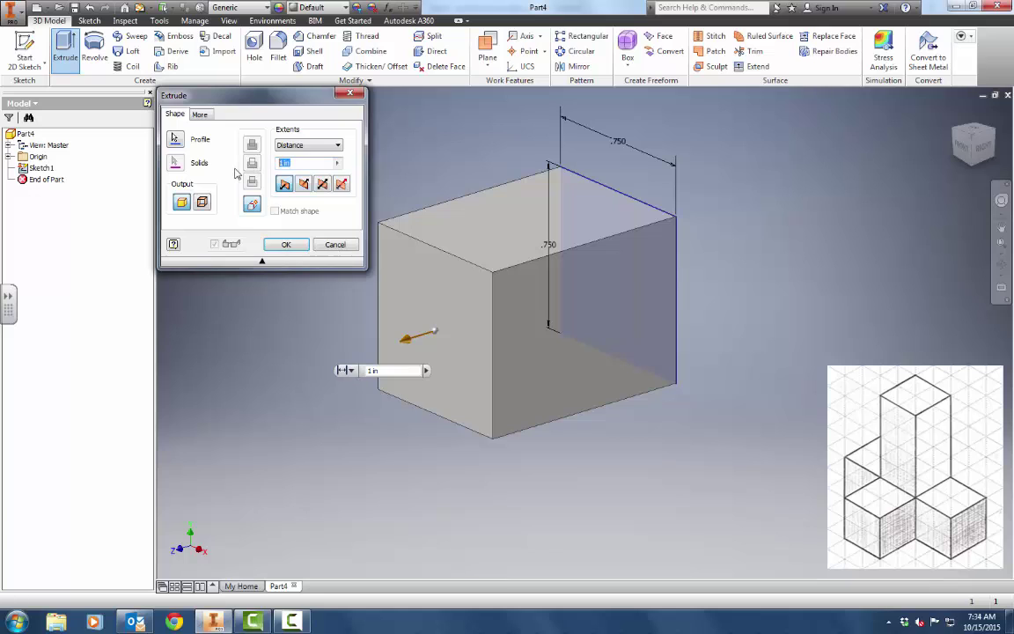
{"action": "type", "text": ".75"}
{"action": "key", "text": "Return"}
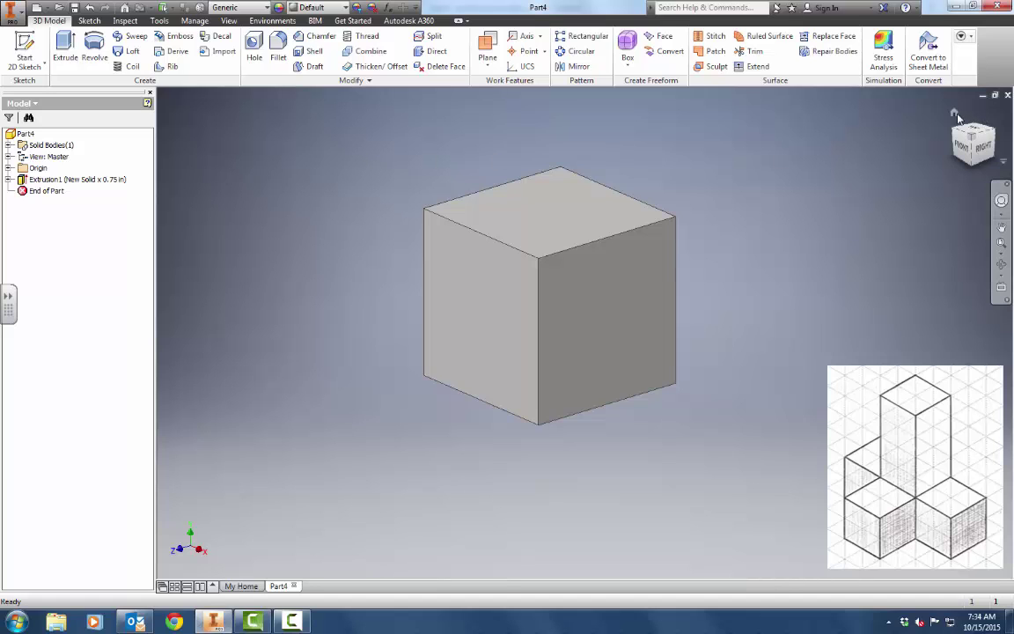
{"action": "left_click", "coordinate": [955, 113]}
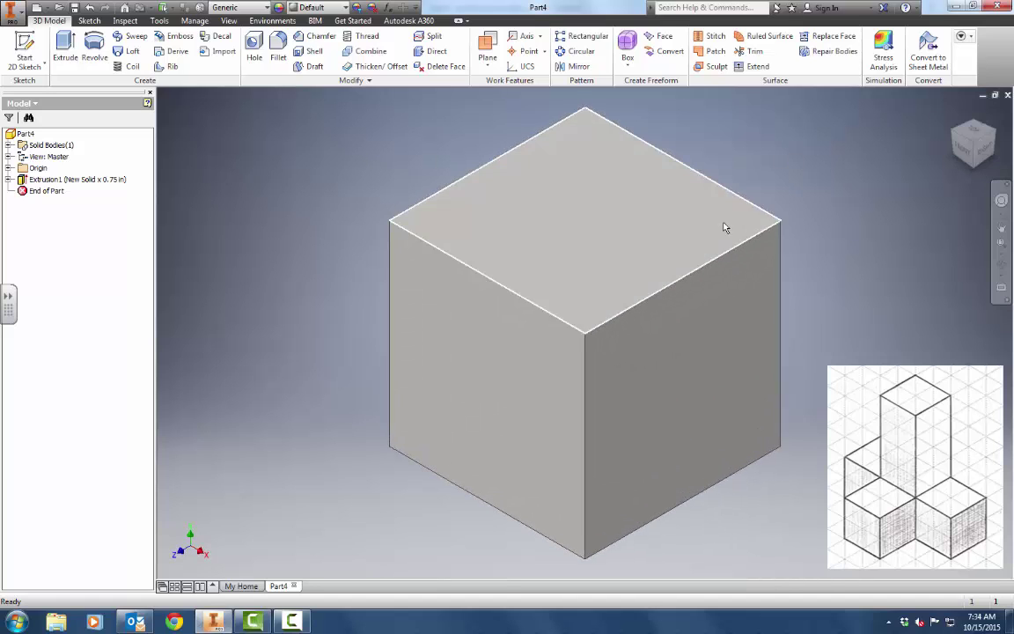
{"action": "scroll", "coordinate": [661, 250], "scroll_direction": "down", "scroll_amount": 5}
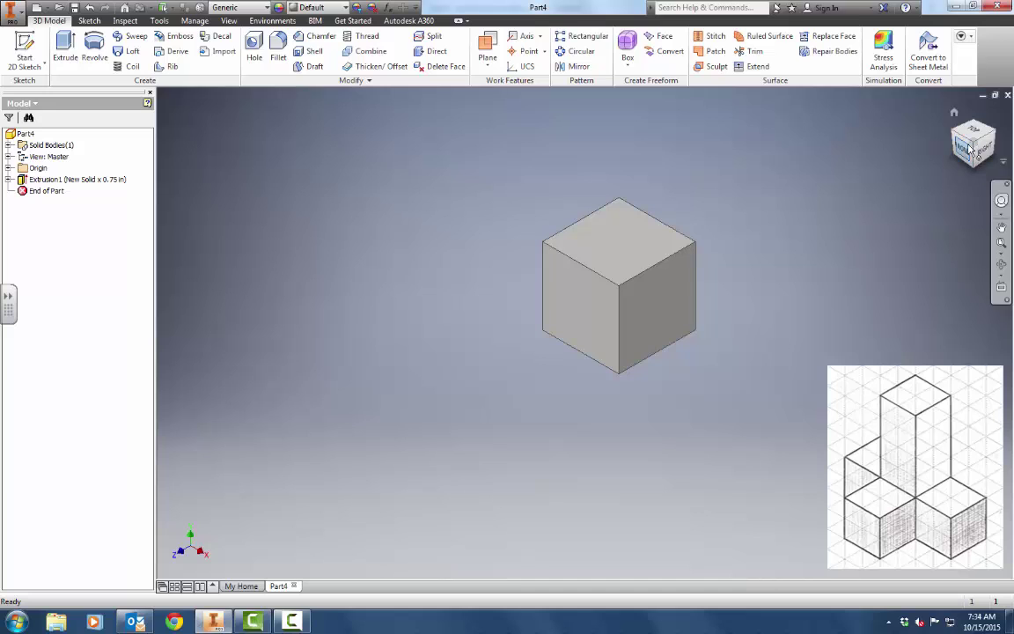
{"action": "mouse_move", "coordinate": [978, 156]}
{"action": "left_mouse_down"}
{"action": "mouse_move", "coordinate": [995, 137]}
{"action": "mouse_move", "coordinate": [977, 130]}
{"action": "mouse_move", "coordinate": [955, 146]}
{"action": "mouse_move", "coordinate": [951, 177]}
{"action": "left_mouse_up"}
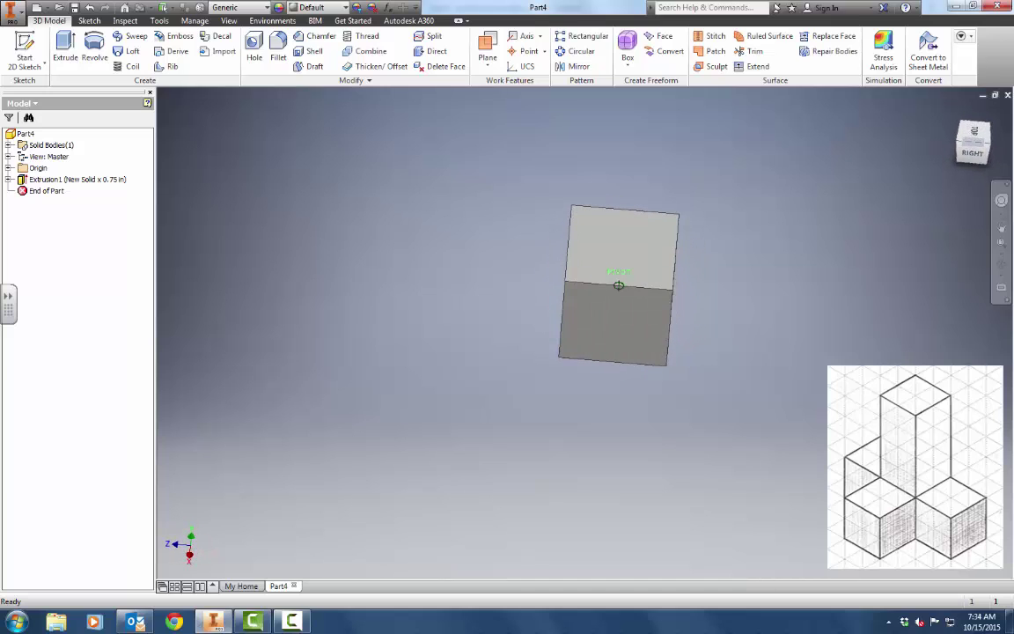
{"action": "left_click", "coordinate": [955, 115]}
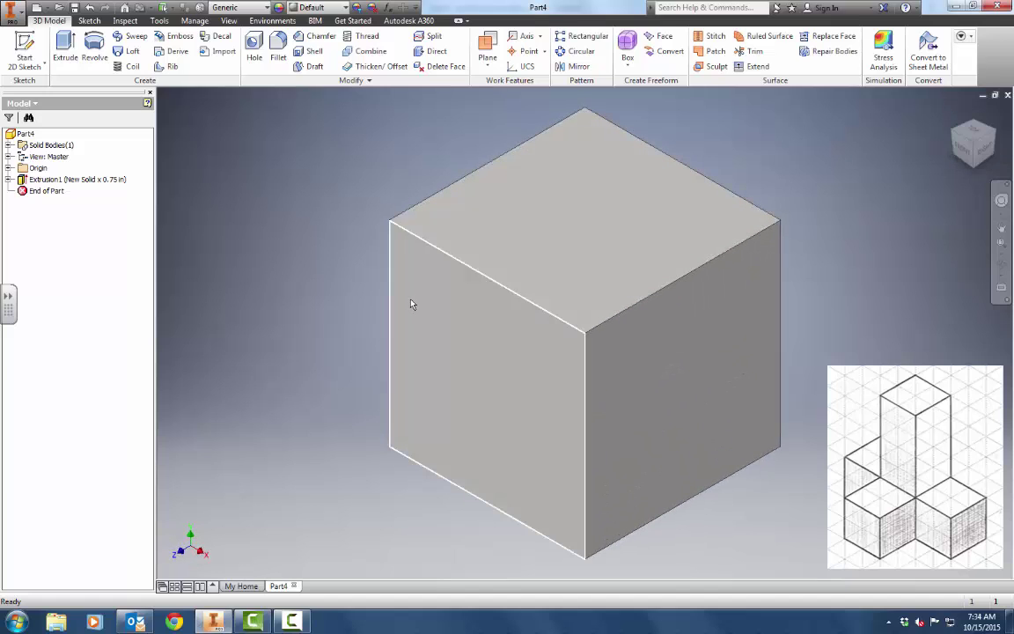
Step: Undo the cube extrusion and the line-drawn square, going back to the empty front-plane sketch
{"action": "mouse_move", "coordinate": [412, 303]}
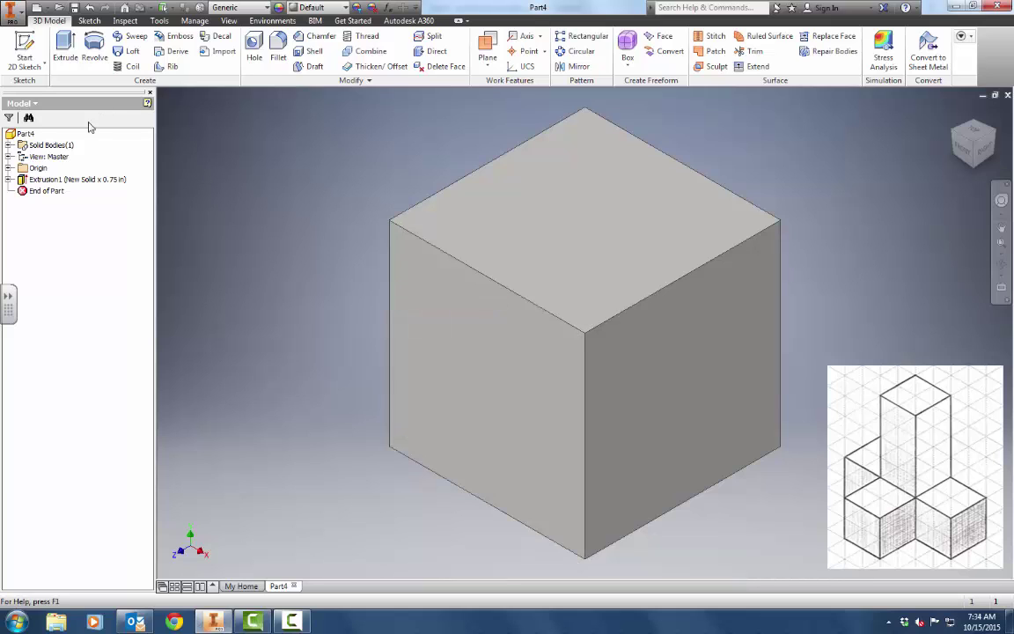
{"action": "key", "text": "ctrl+z"}
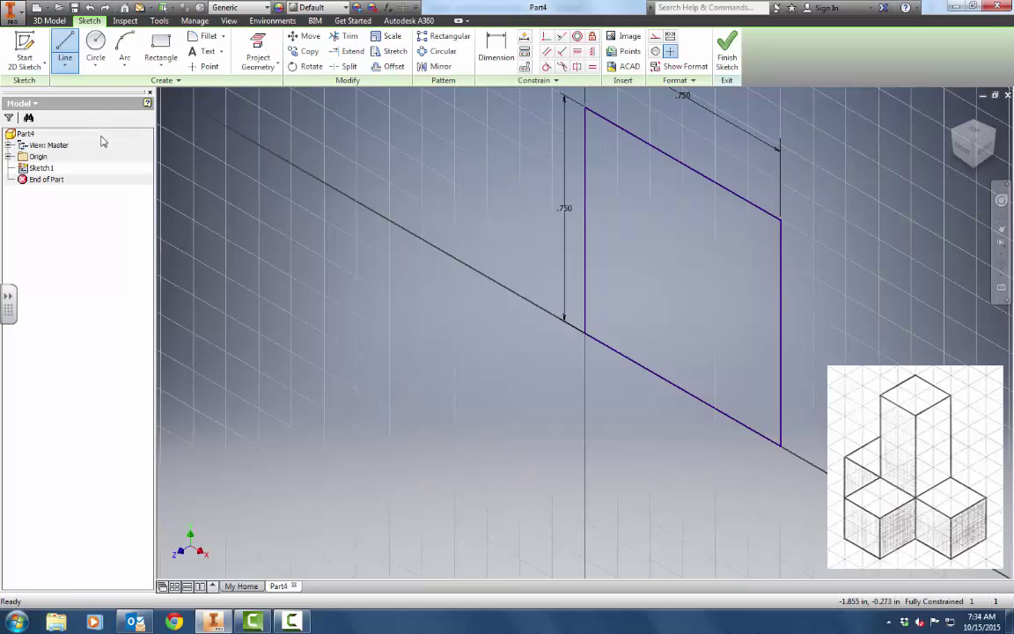
{"action": "key", "text": "ctrl+z"}
{"action": "key", "text": "ctrl+z"}
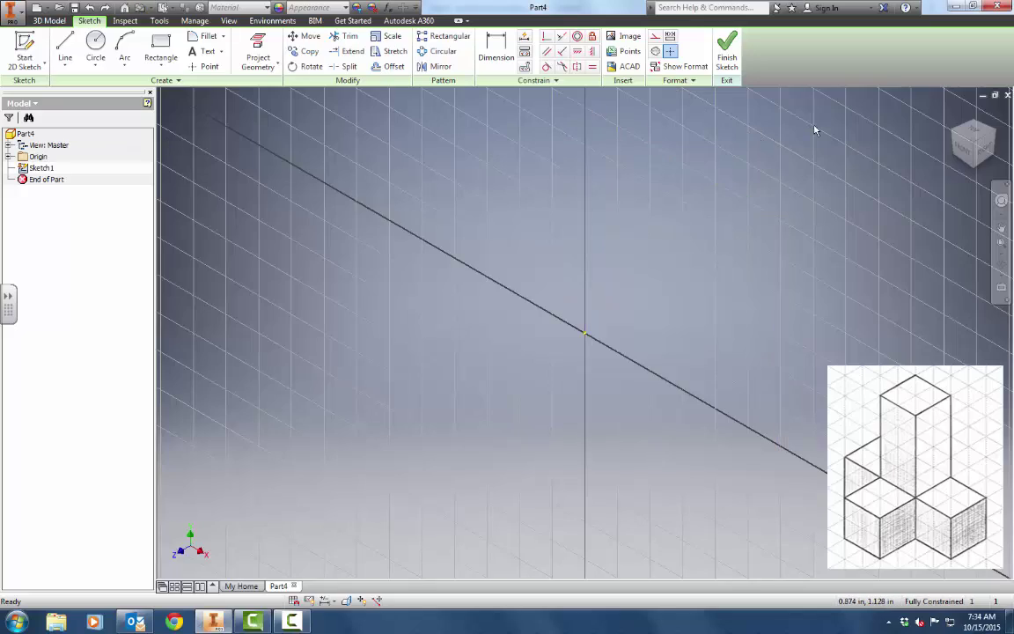
Step: Facing the front plane, draw a 0.75 by 0.75 in rectangle with its first corner on the origin
{"action": "left_click", "coordinate": [964, 154]}
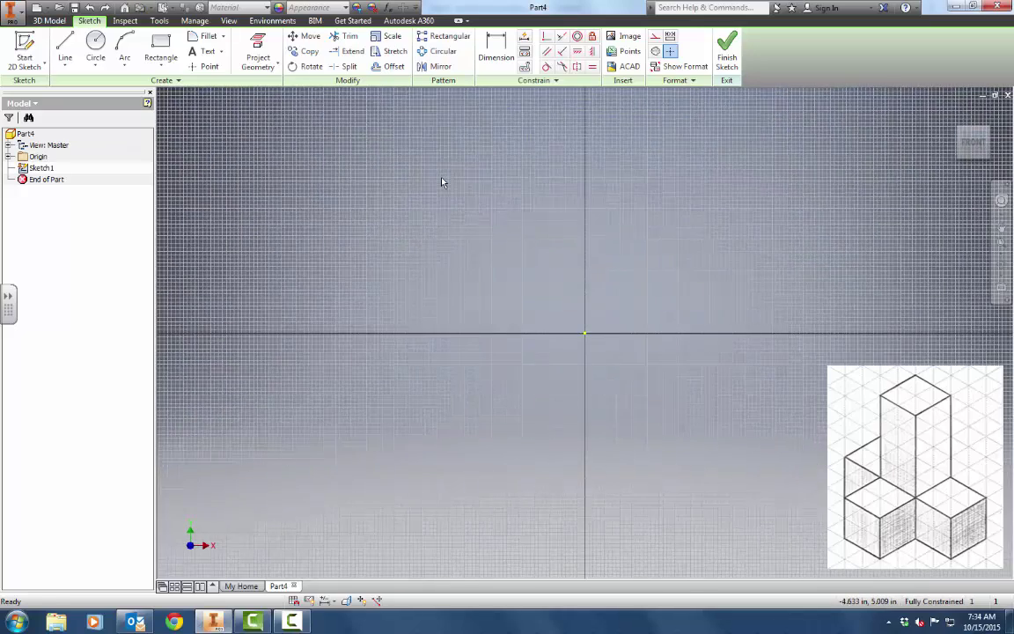
{"action": "left_click", "coordinate": [176, 51]}
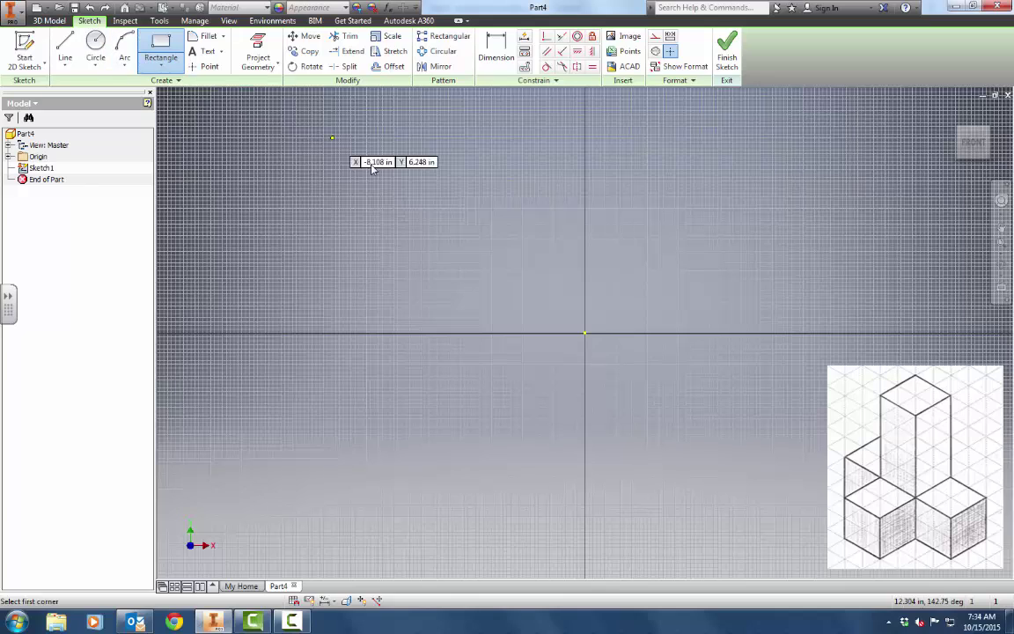
{"action": "left_click", "coordinate": [585, 332]}
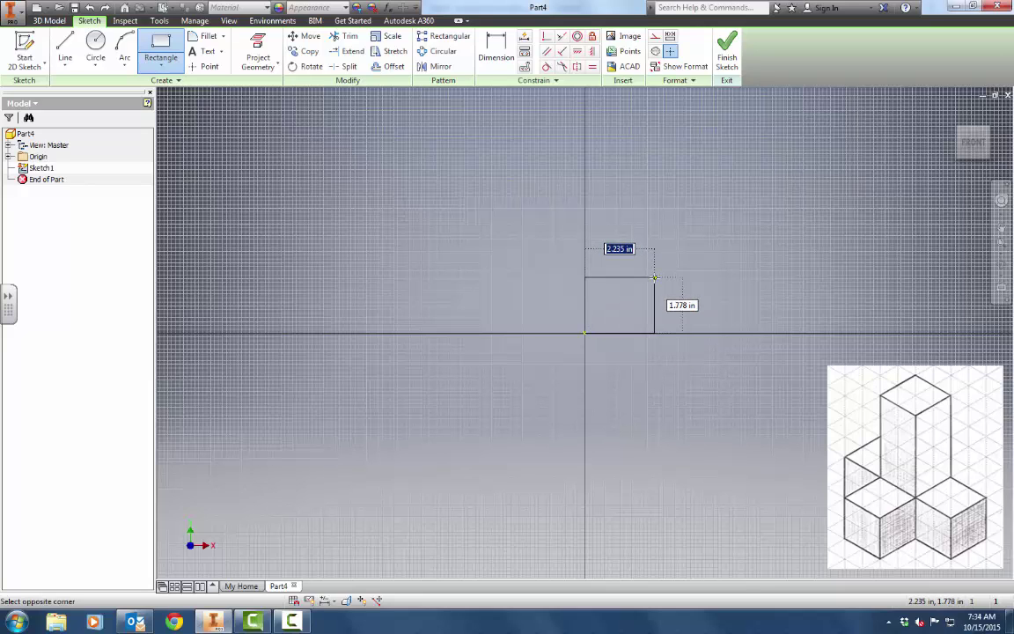
{"action": "type", "text": ".75"}
{"action": "key", "text": "Tab"}
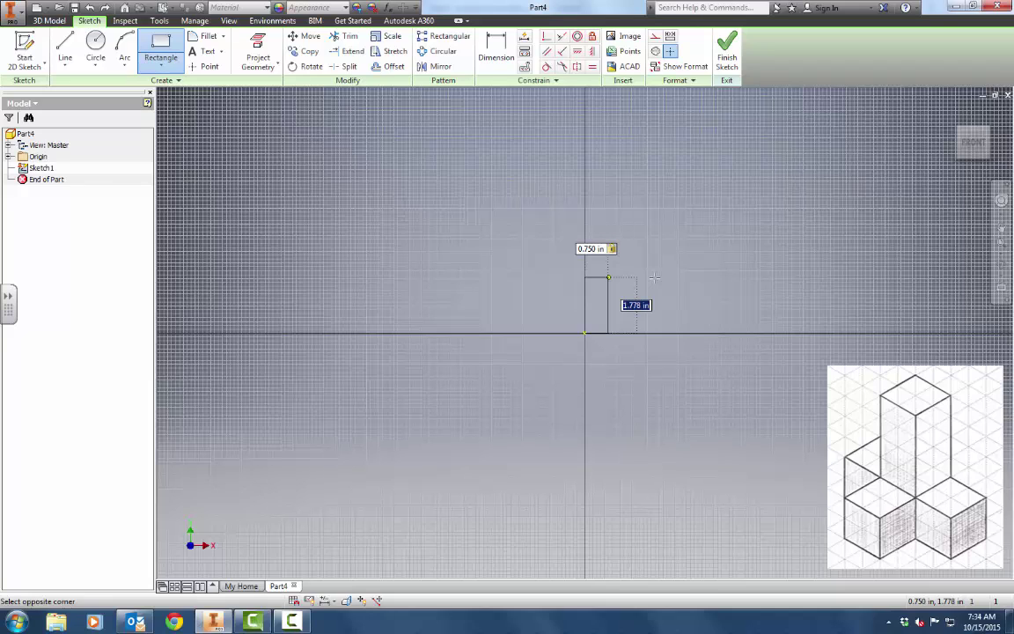
{"action": "type", "text": ".75"}
{"action": "key", "text": "Return"}
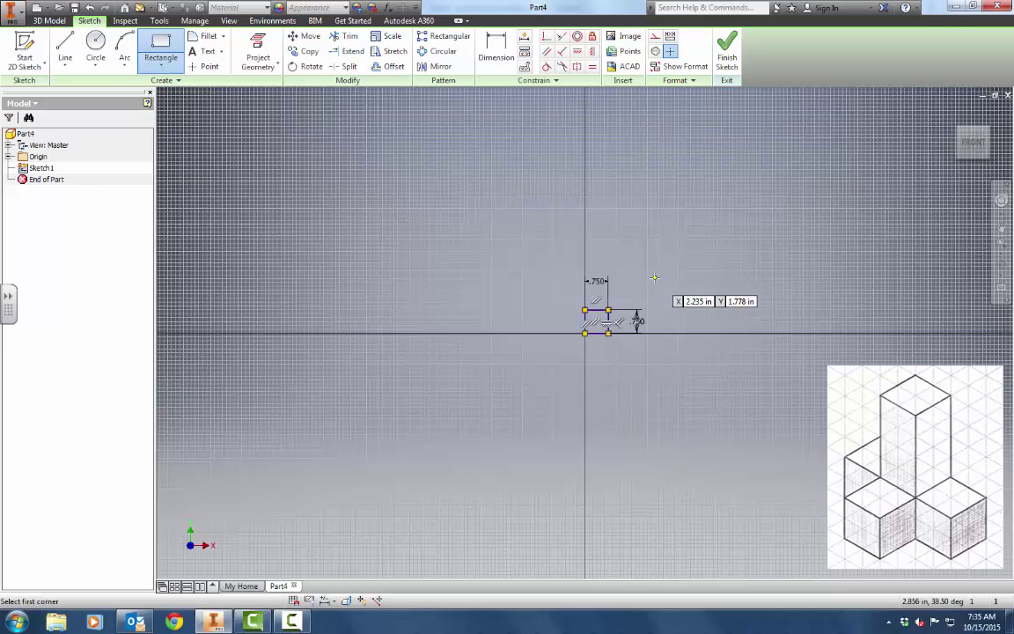
{"action": "scroll", "coordinate": [627, 318], "scroll_direction": "up", "scroll_amount": 4}
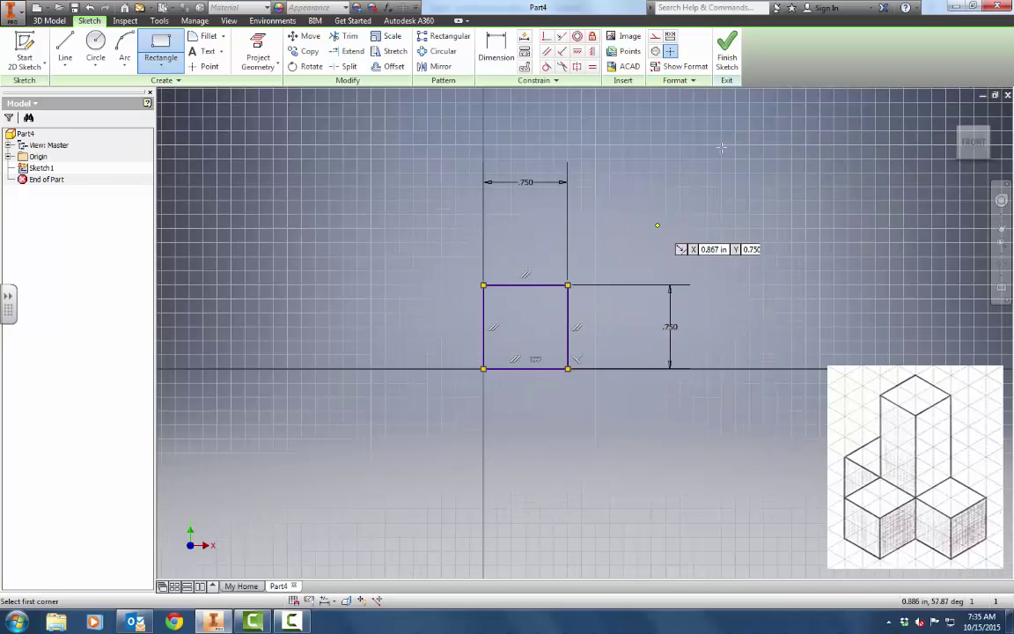
Step: Finish the sketch, extrude the square 0.75 in toward the front and show the cube in the home view
{"action": "left_click", "coordinate": [726, 53]}
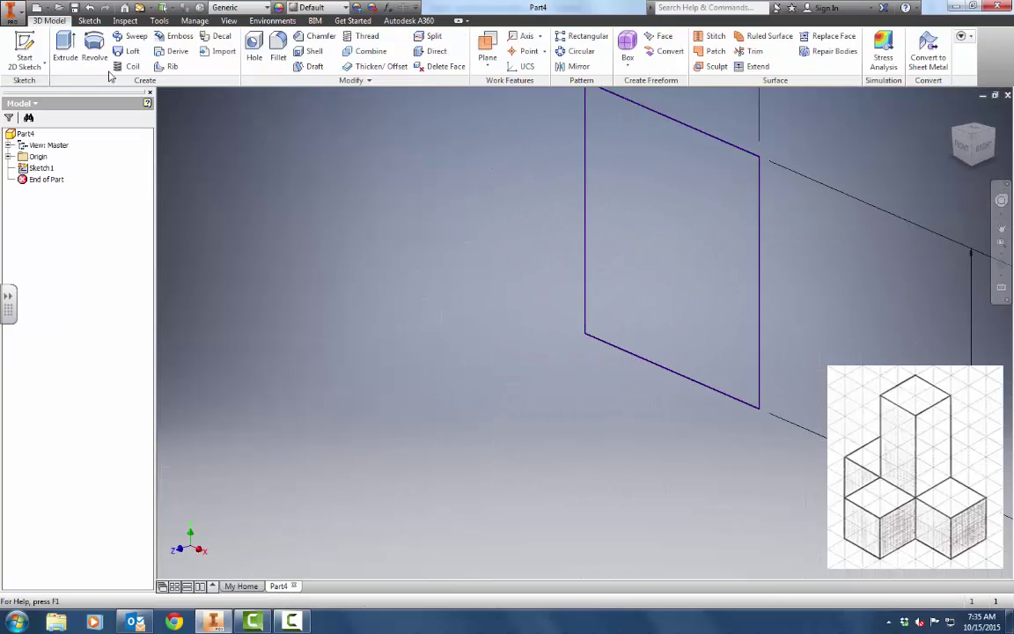
{"action": "key", "text": "e"}
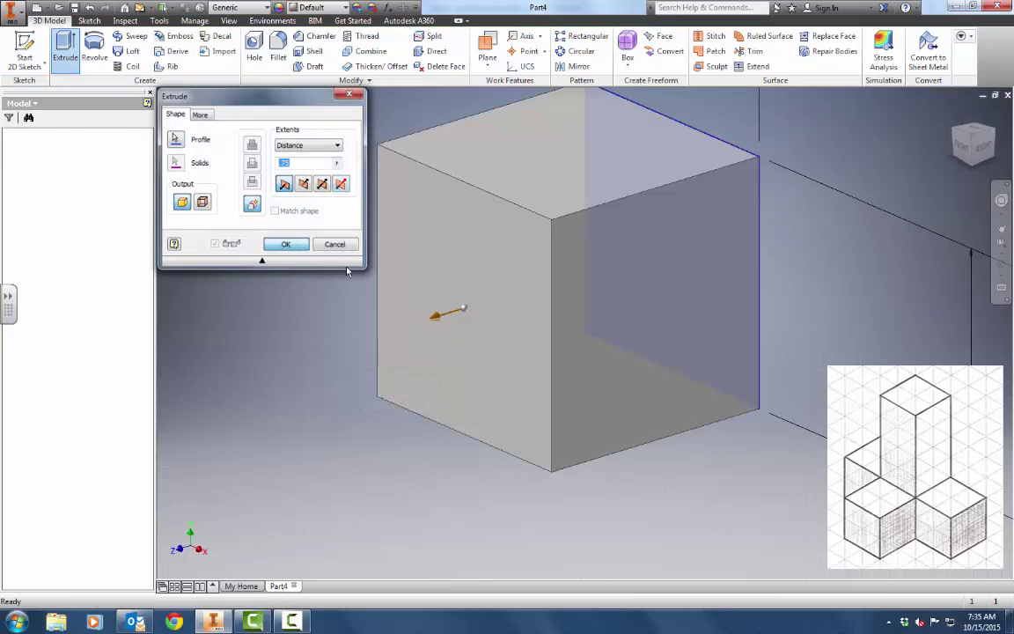
{"action": "left_click", "coordinate": [290, 244]}
{"action": "left_click", "coordinate": [954, 115]}
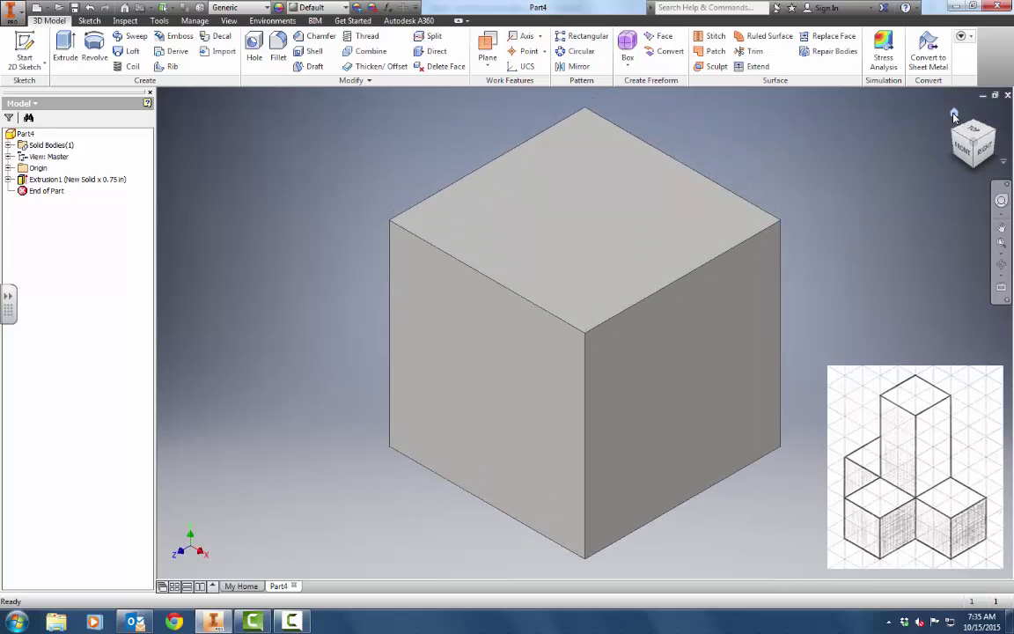
{"action": "scroll", "coordinate": [589, 269], "scroll_direction": "down", "scroll_amount": 3}
{"action": "scroll", "coordinate": [588, 274], "scroll_direction": "up", "scroll_amount": 7}
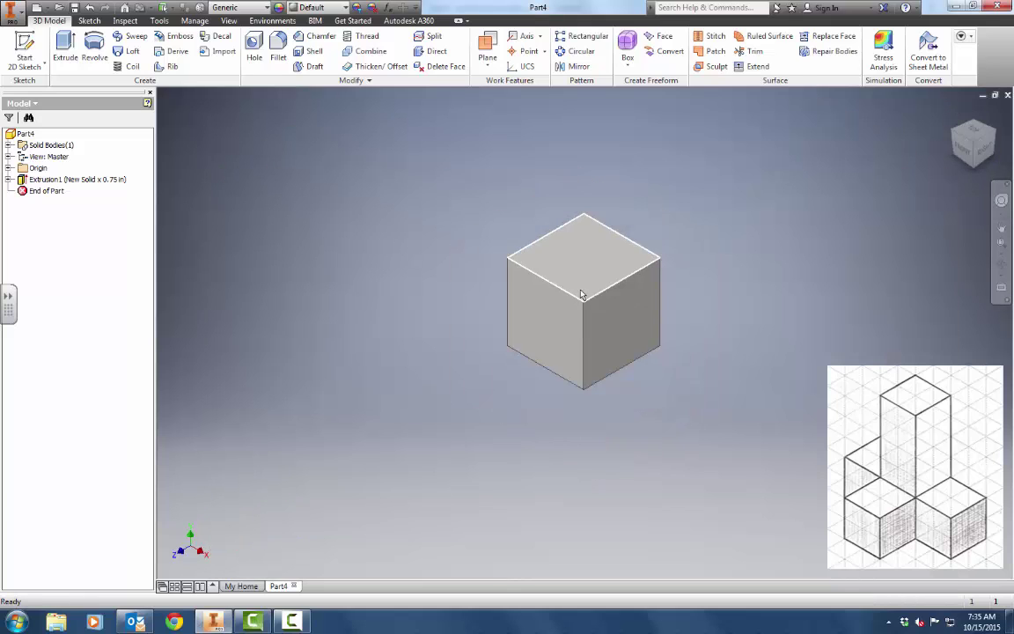
Step: Start a new 2D sketch on the top face of the cube
{"action": "left_click", "coordinate": [25, 44]}
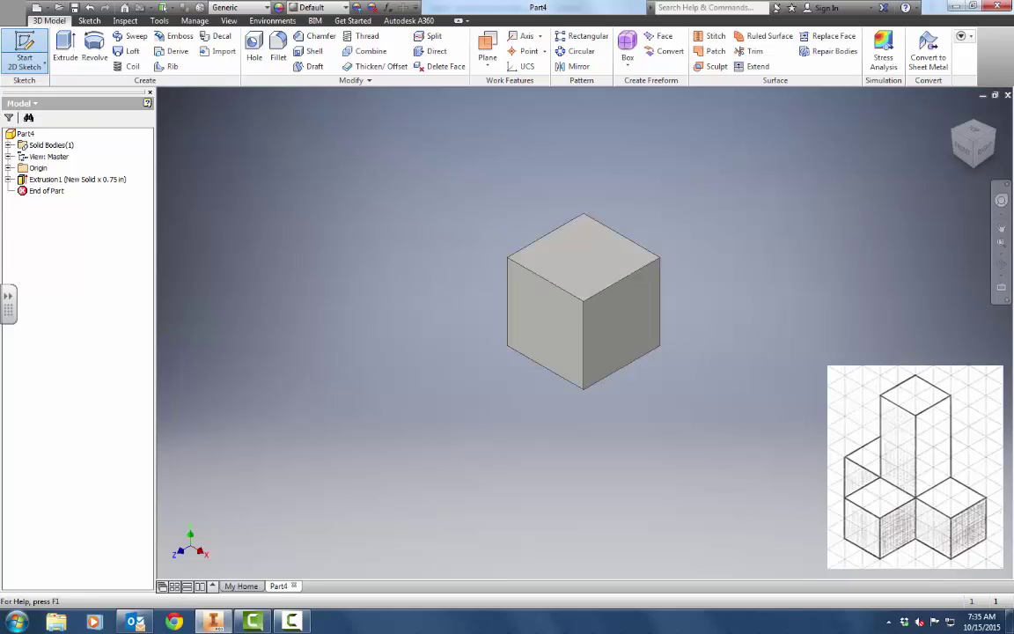
{"action": "left_click", "coordinate": [29, 53]}
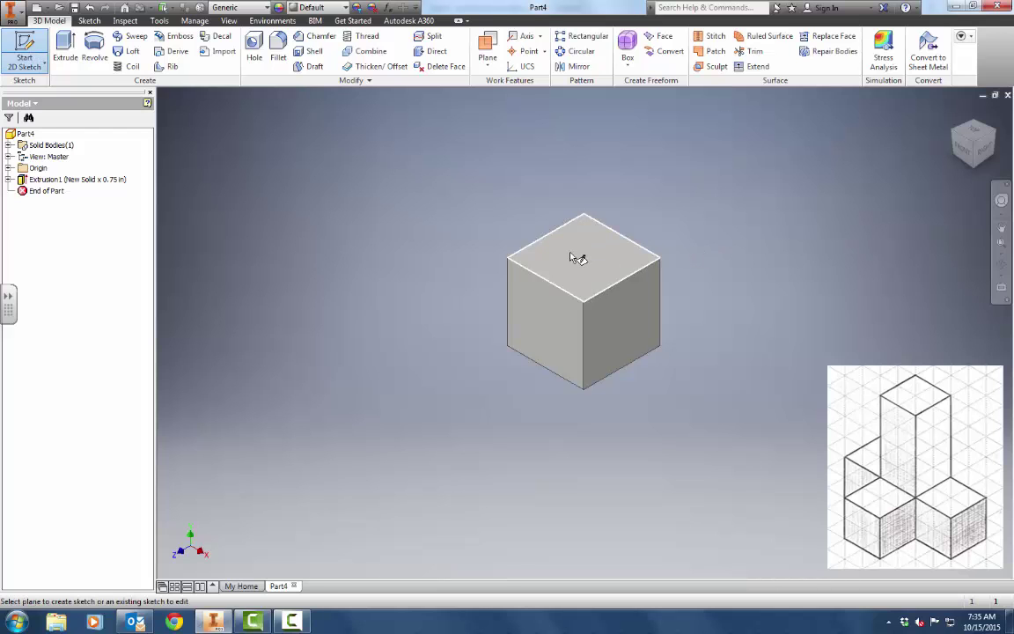
{"action": "left_click", "coordinate": [573, 256]}
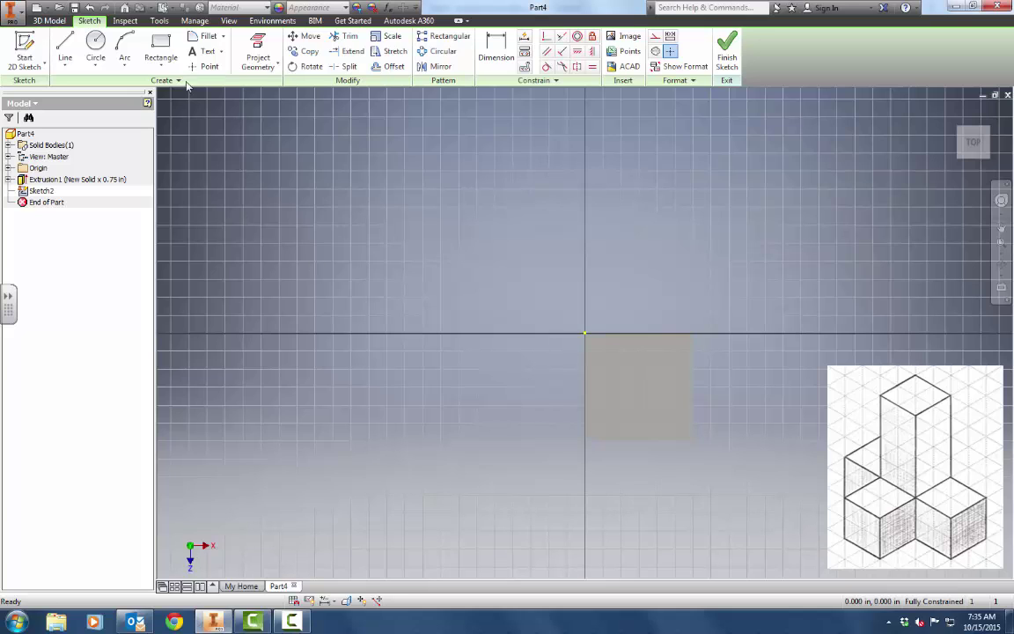
Step: Draw a rectangle covering the cube's top face, from the origin to the diagonally opposite corner of the face
{"action": "left_click", "coordinate": [162, 46]}
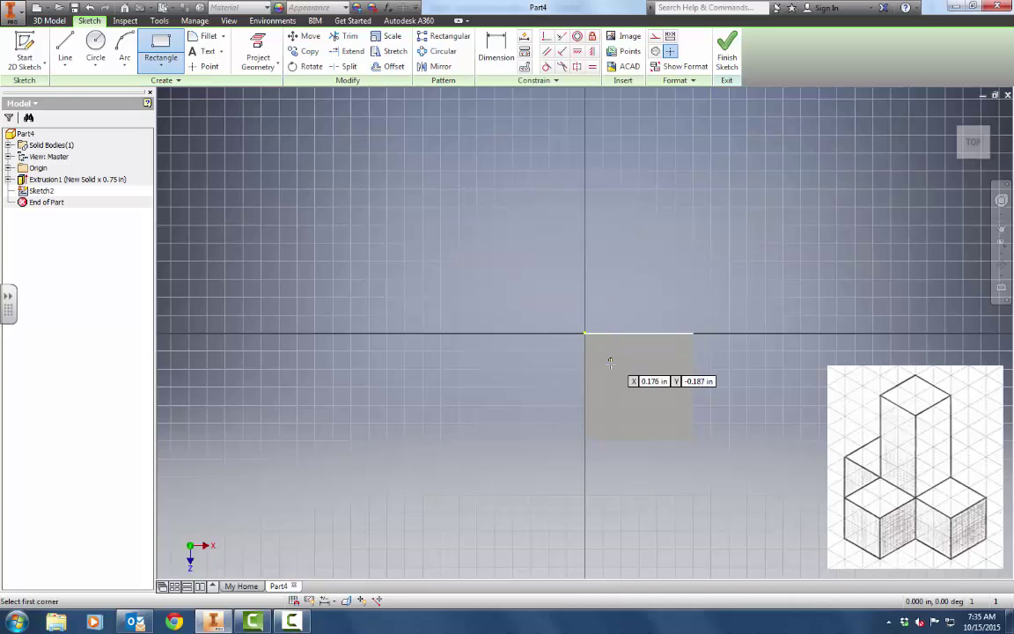
{"action": "left_click", "coordinate": [584, 333]}
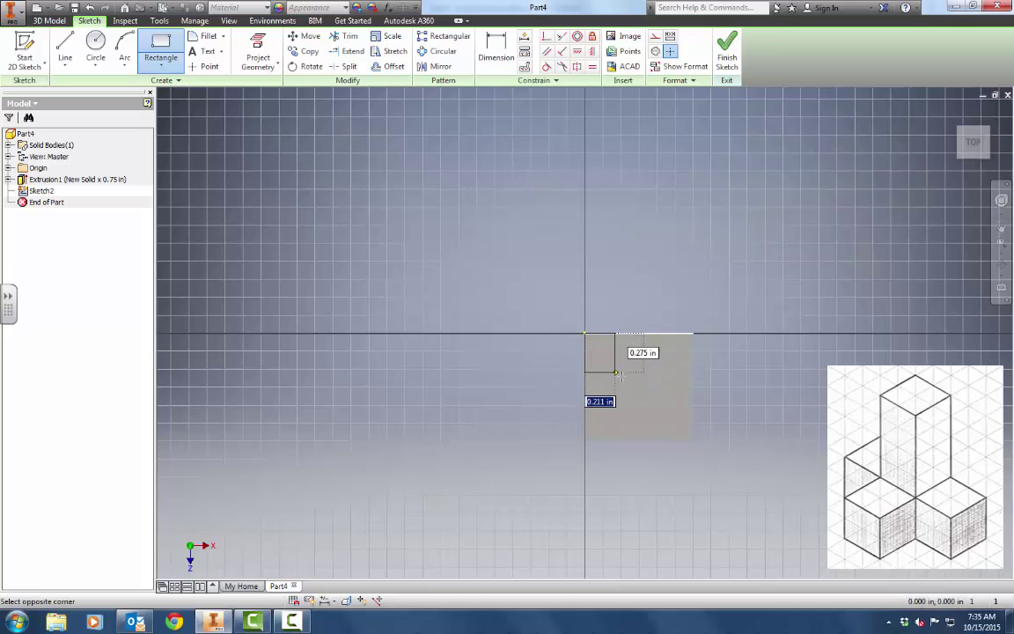
{"action": "left_click", "coordinate": [693, 440]}
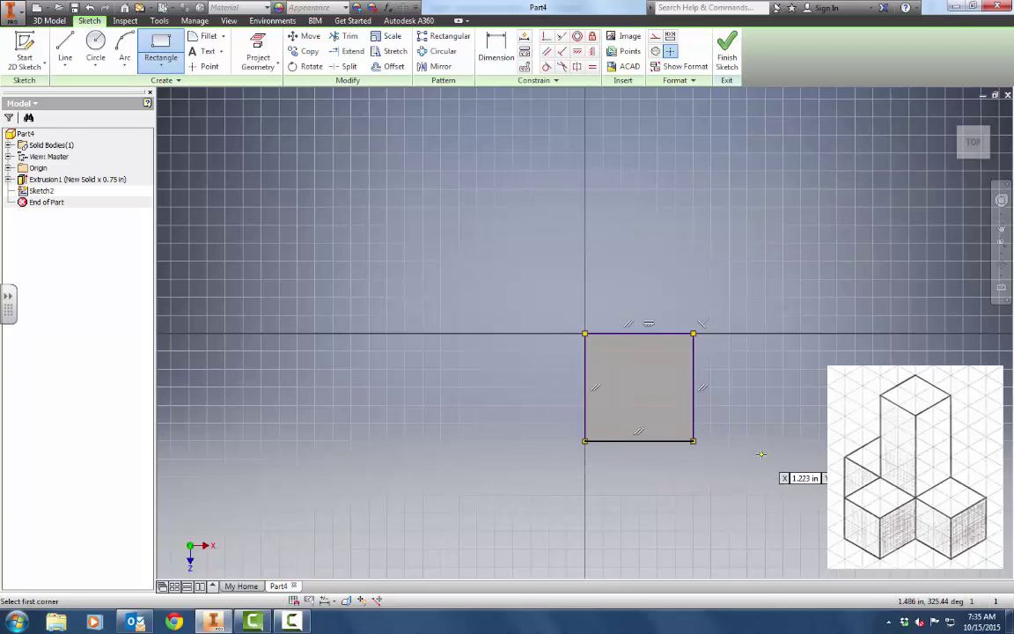
Step: Finish the sketch, extrude the top square upward by .75*2 in as a join and show the whole column in the home view
{"action": "left_click", "coordinate": [727, 54]}
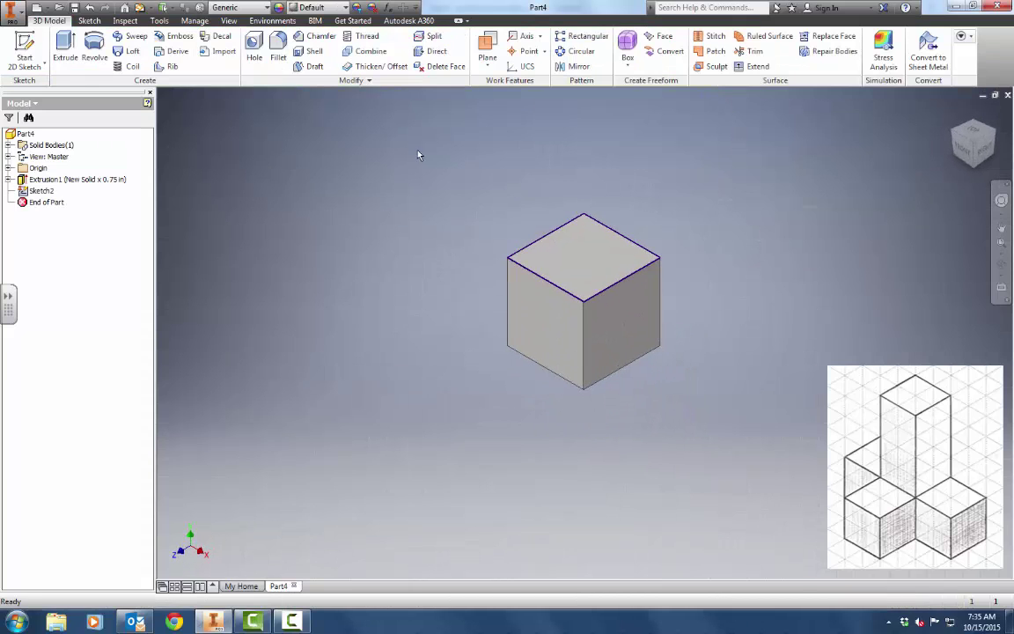
{"action": "left_click", "coordinate": [65, 49]}
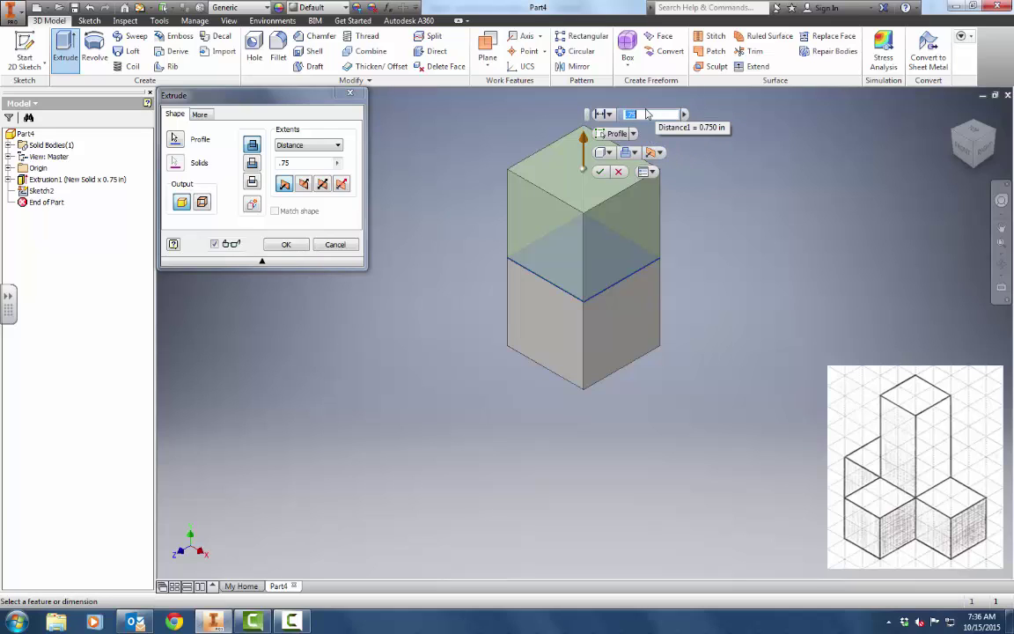
{"action": "type", "text": "1."}
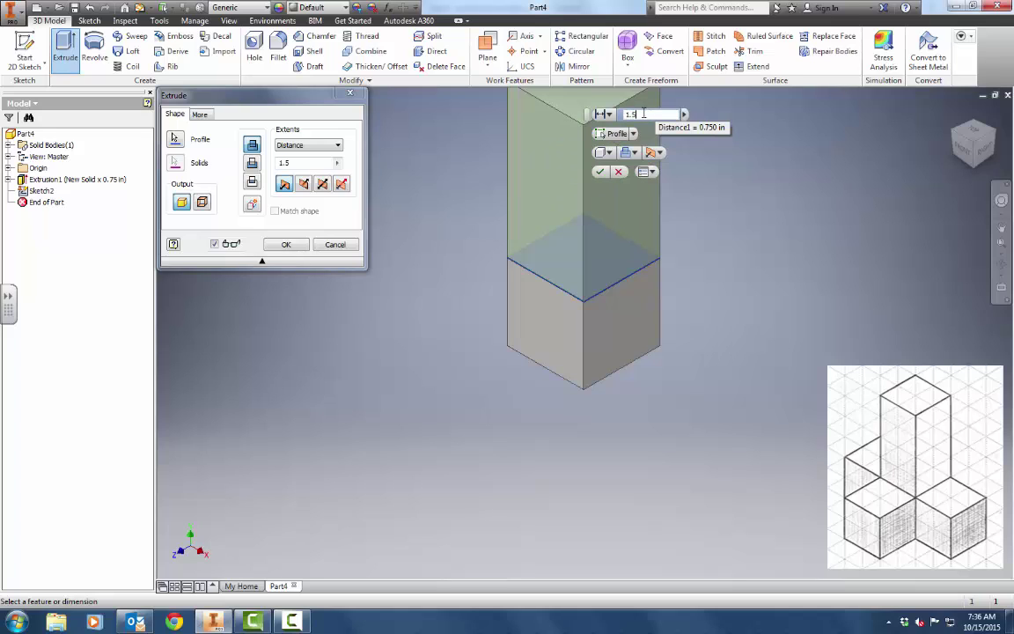
{"action": "type", "text": ".75"}
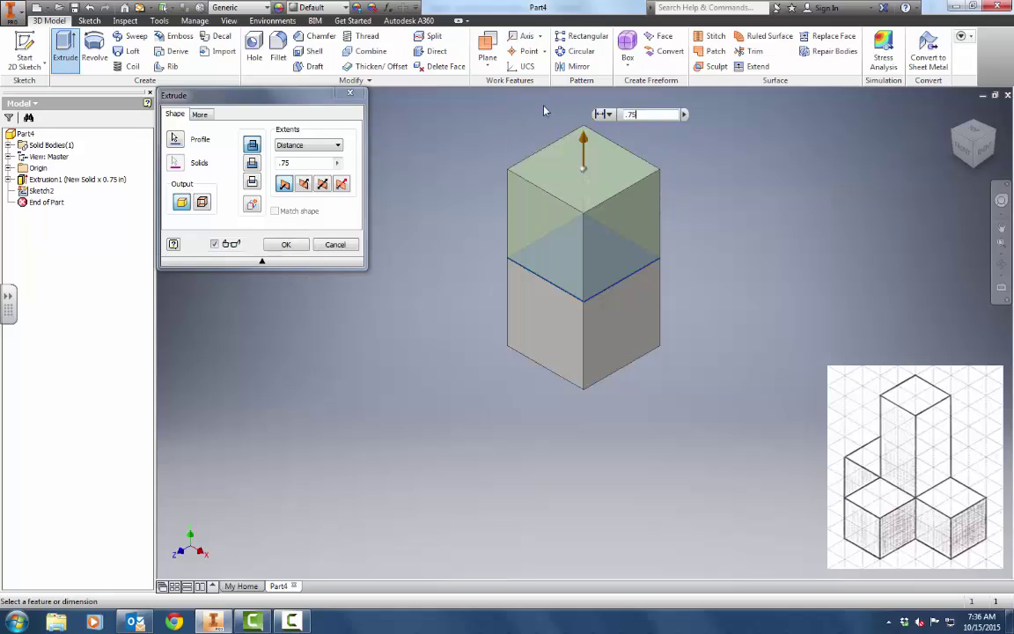
{"action": "type", "text": "*2"}
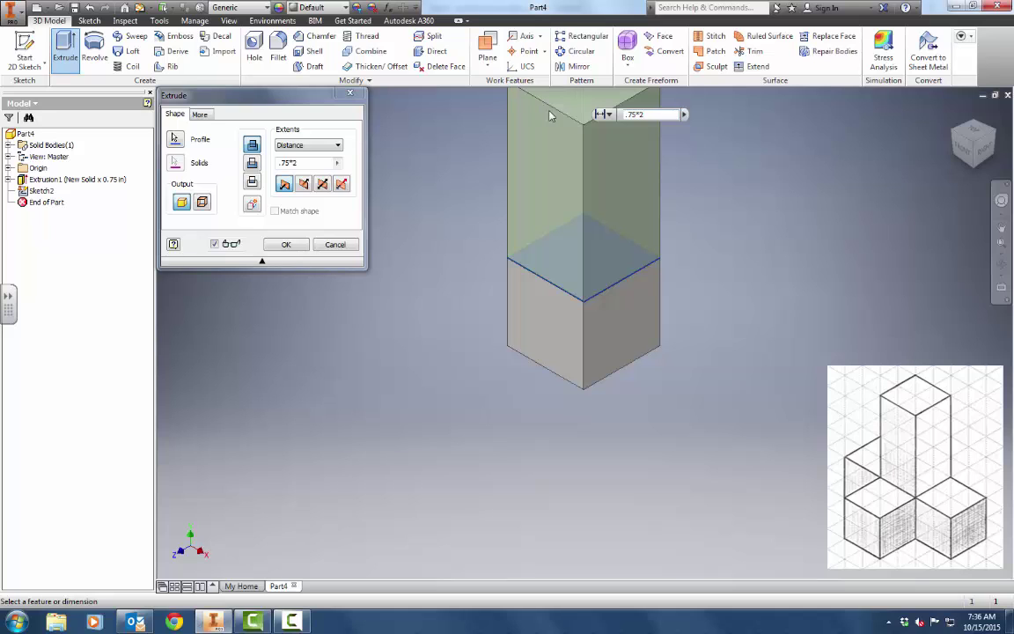
{"action": "mouse_move", "coordinate": [623, 134]}
{"action": "key", "text": "Return"}
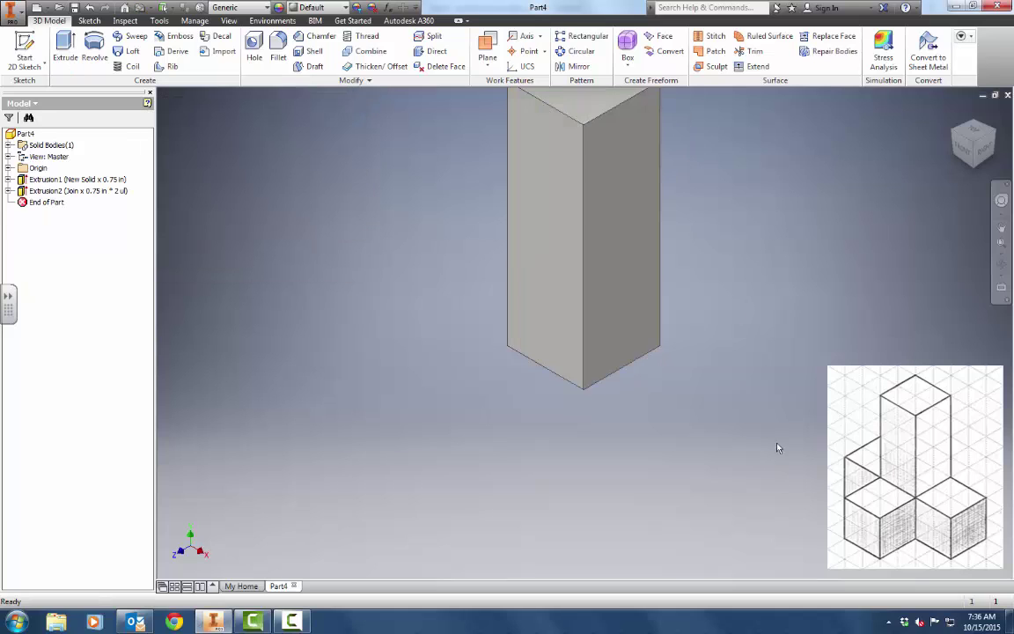
{"action": "key", "text": "F6"}
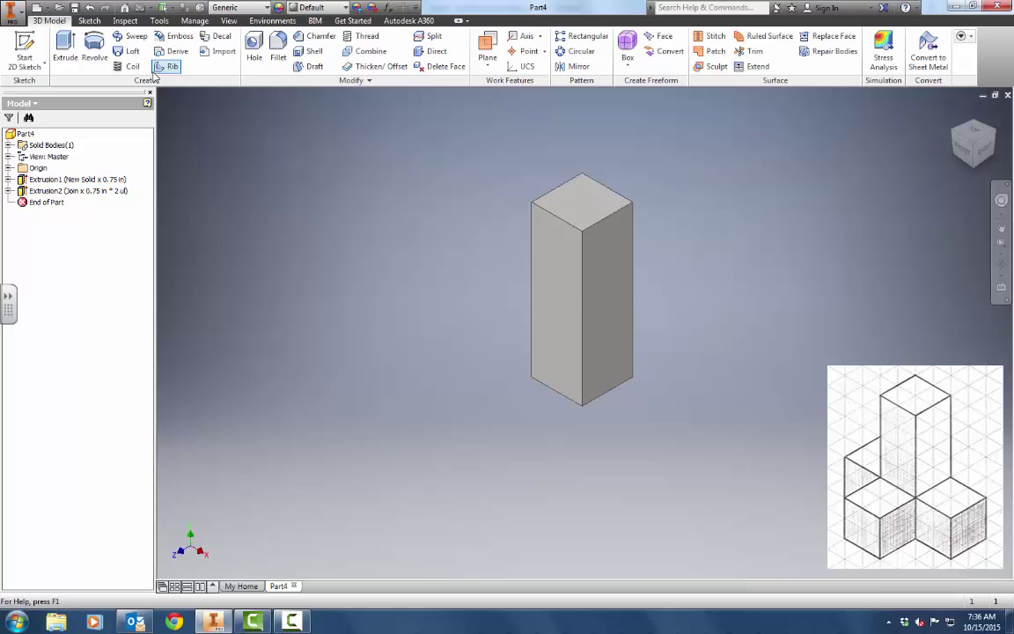
Step: Start a sketch on the column's front face and draw a 0.75 by 0.75 in square at its base, starting from the origin
{"action": "left_click", "coordinate": [22, 44]}
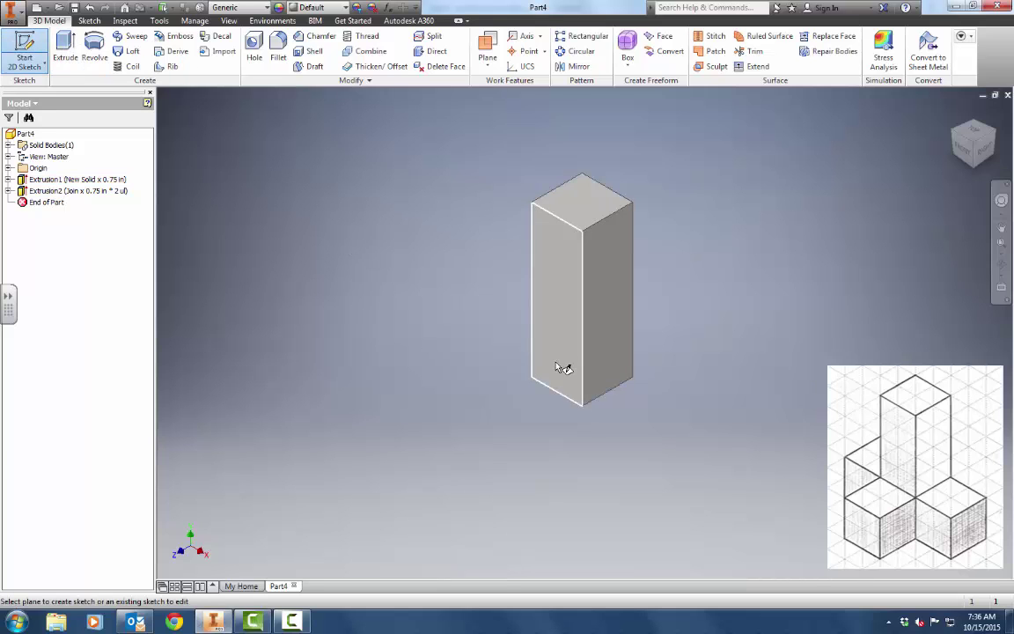
{"action": "left_click", "coordinate": [563, 368]}
{"action": "left_click", "coordinate": [160, 48]}
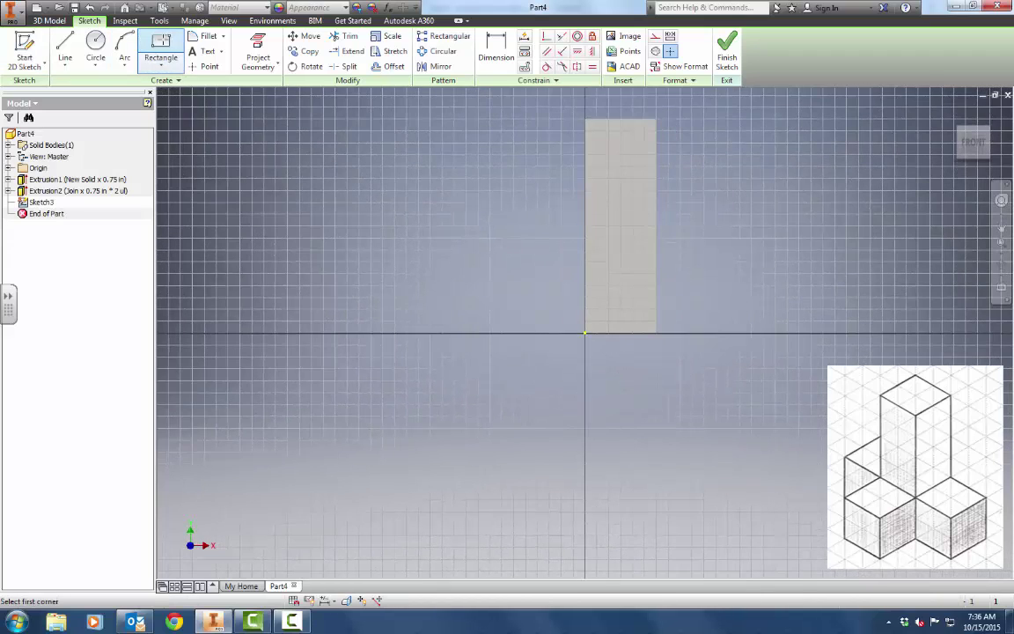
{"action": "left_click", "coordinate": [585, 334]}
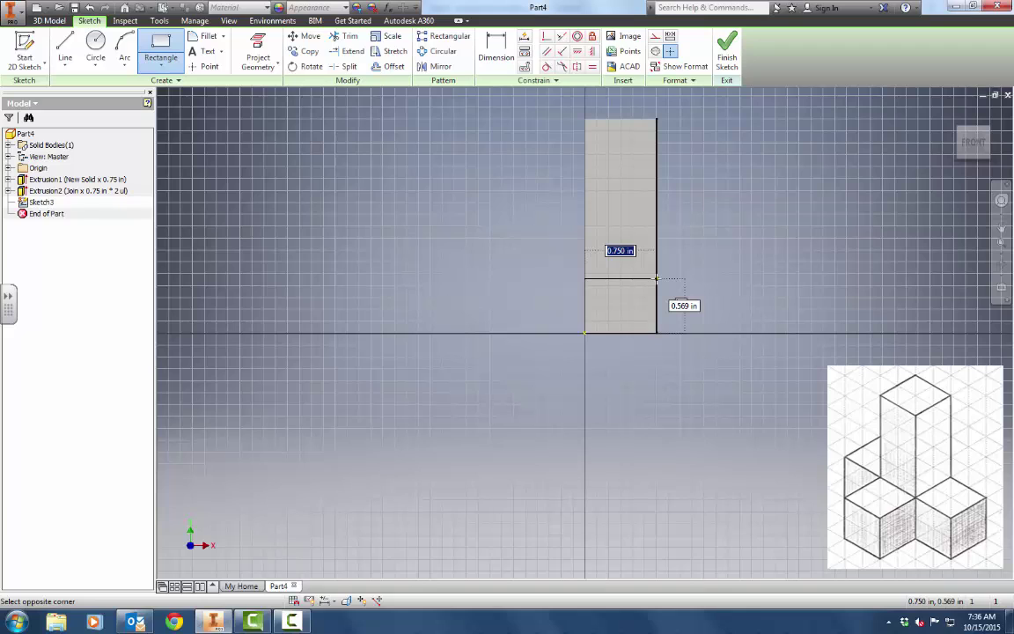
{"action": "key", "text": "Tab"}
{"action": "type", "text": "."}
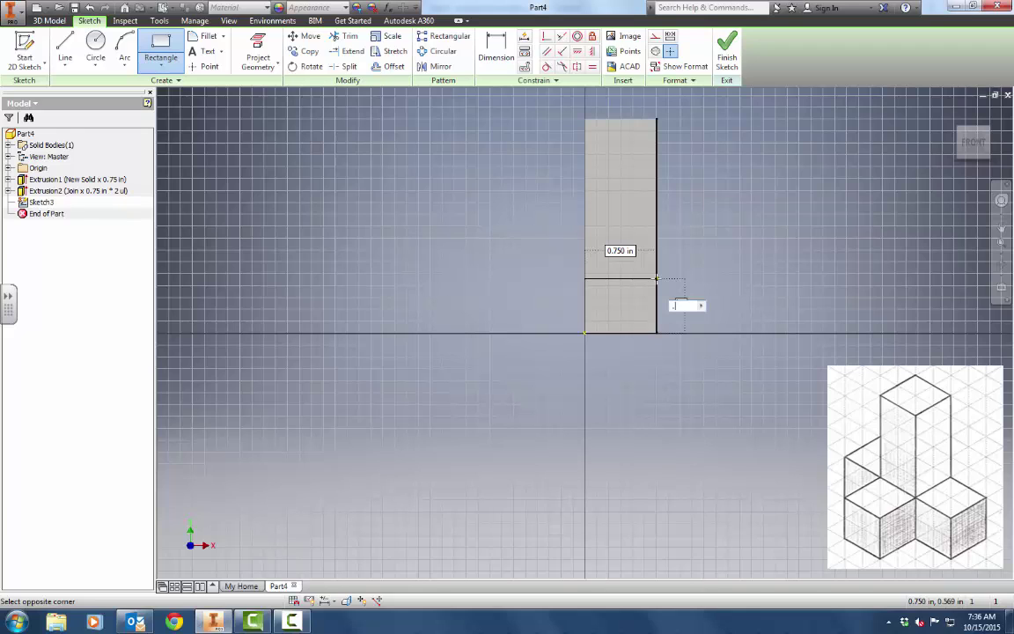
{"action": "type", "text": "75"}
{"action": "key", "text": "Tab"}
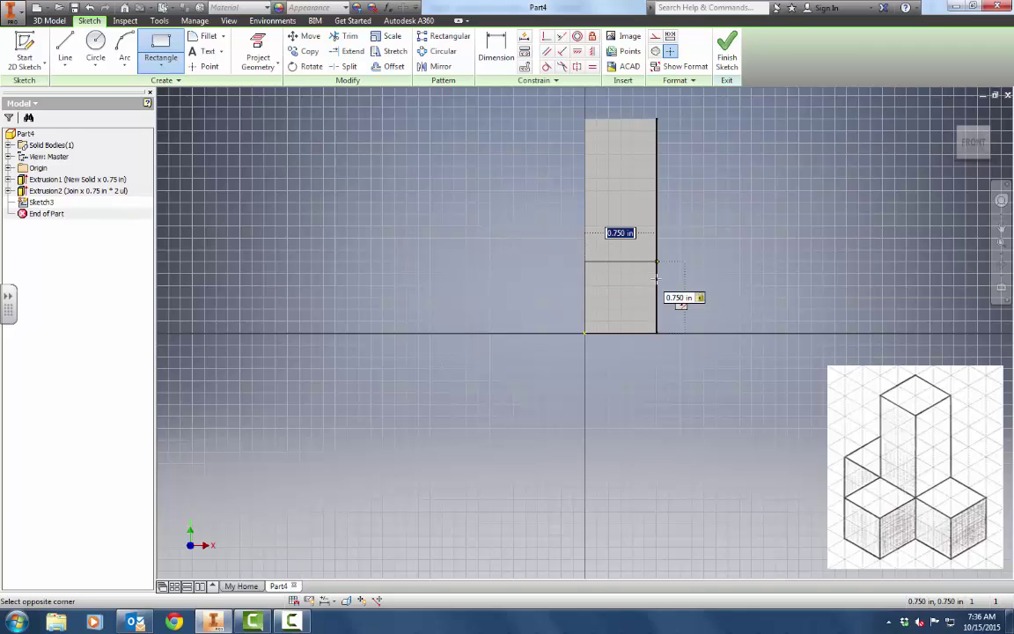
{"action": "key", "text": "Tab"}
{"action": "key", "text": "Tab"}
{"action": "key", "text": "Tab"}
{"action": "key", "text": "Return"}
Step: Finish the sketch and extrude the base square 0.75 in out of the column's front face
{"action": "left_click", "coordinate": [726, 55]}
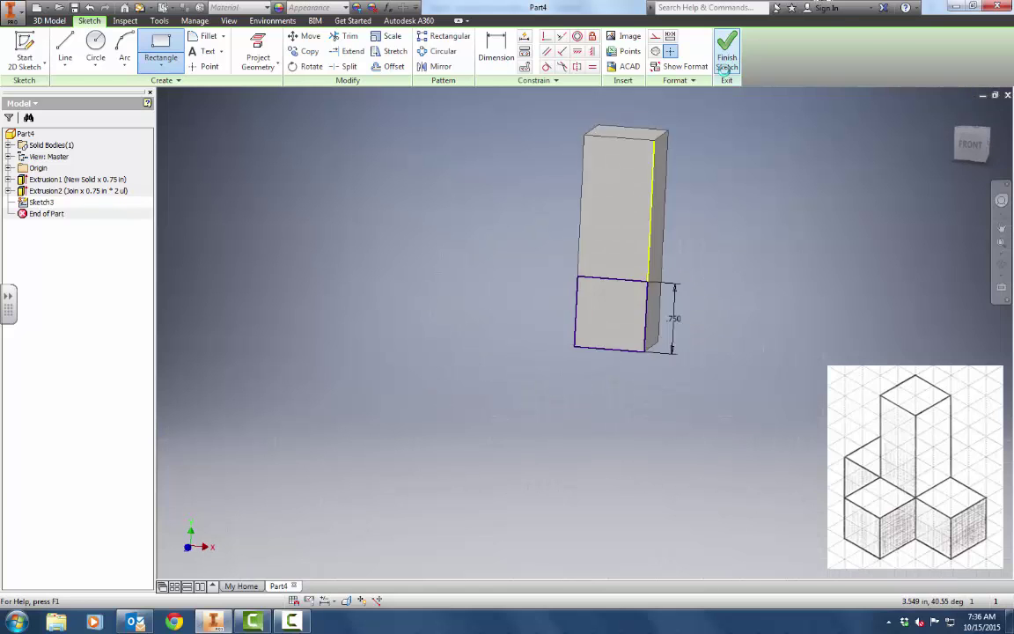
{"action": "left_click", "coordinate": [66, 48]}
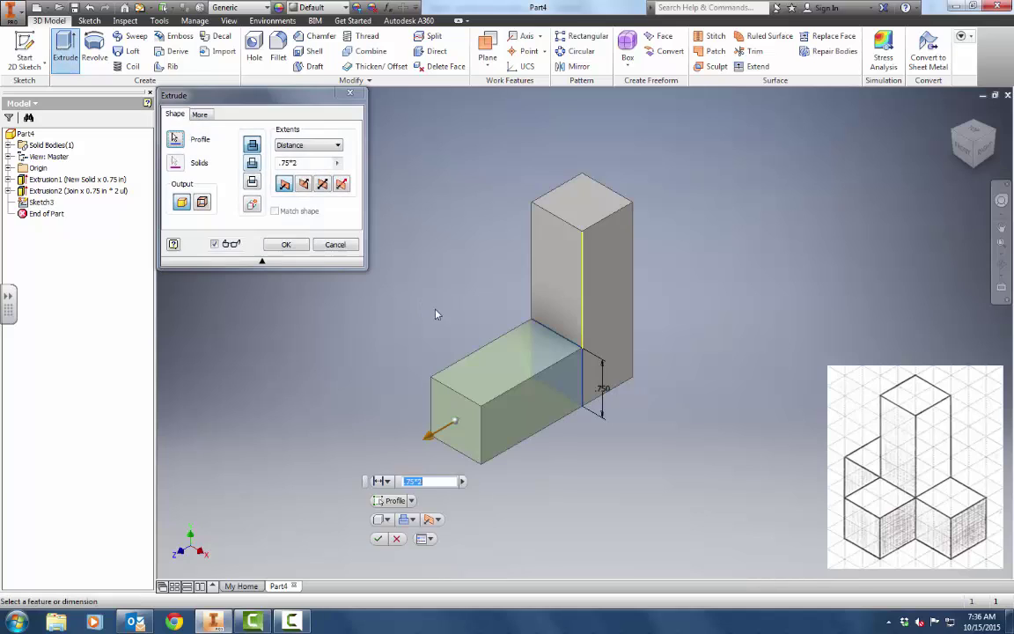
{"action": "left_click", "coordinate": [295, 162]}
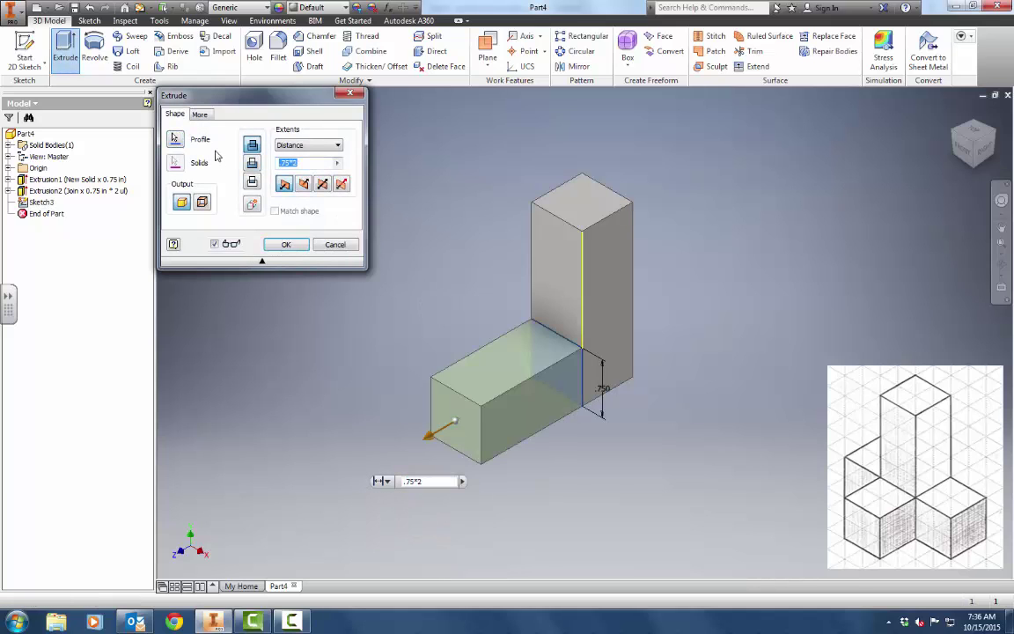
{"action": "type", "text": ".75"}
{"action": "left_click", "coordinate": [288, 245]}
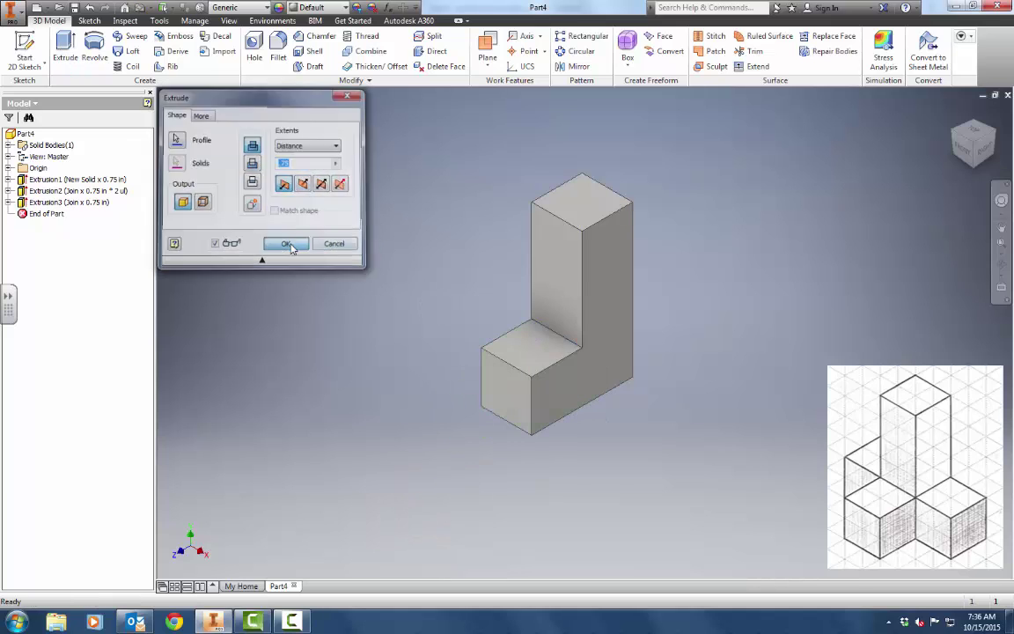
Step: Start a sketch on the L-shaped right face and draw a 0.75 by 0.75 in square from the origin at the column's base
{"action": "key", "text": "s"}
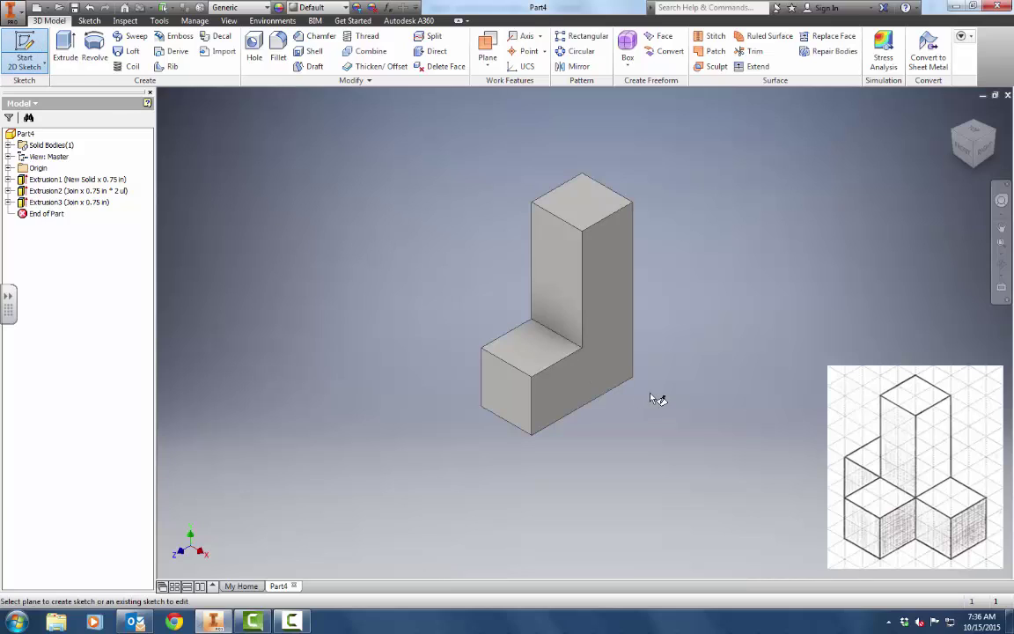
{"action": "left_click", "coordinate": [605, 356]}
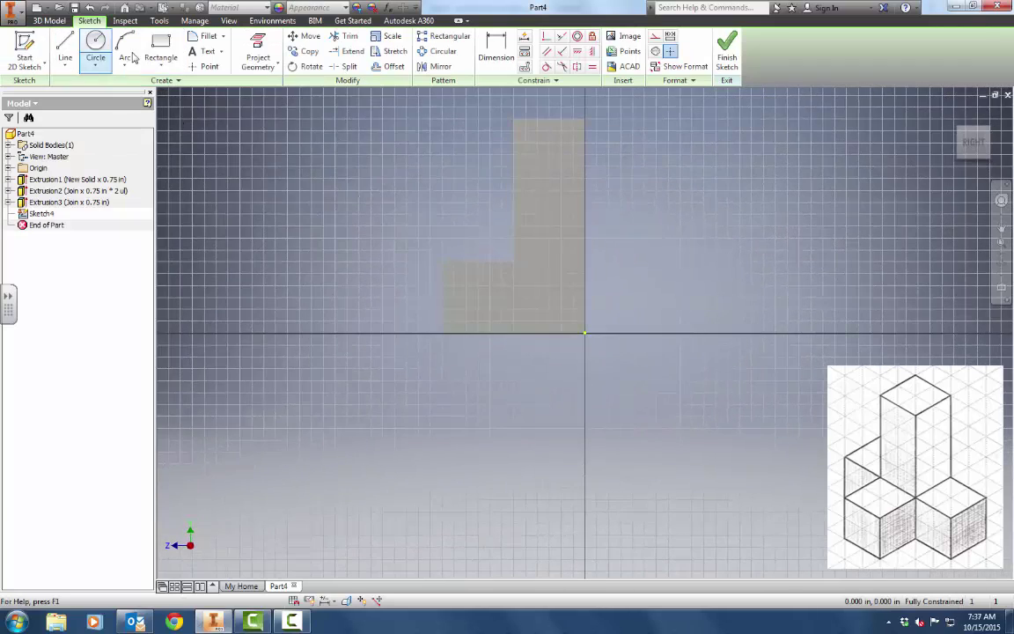
{"action": "left_click", "coordinate": [161, 48]}
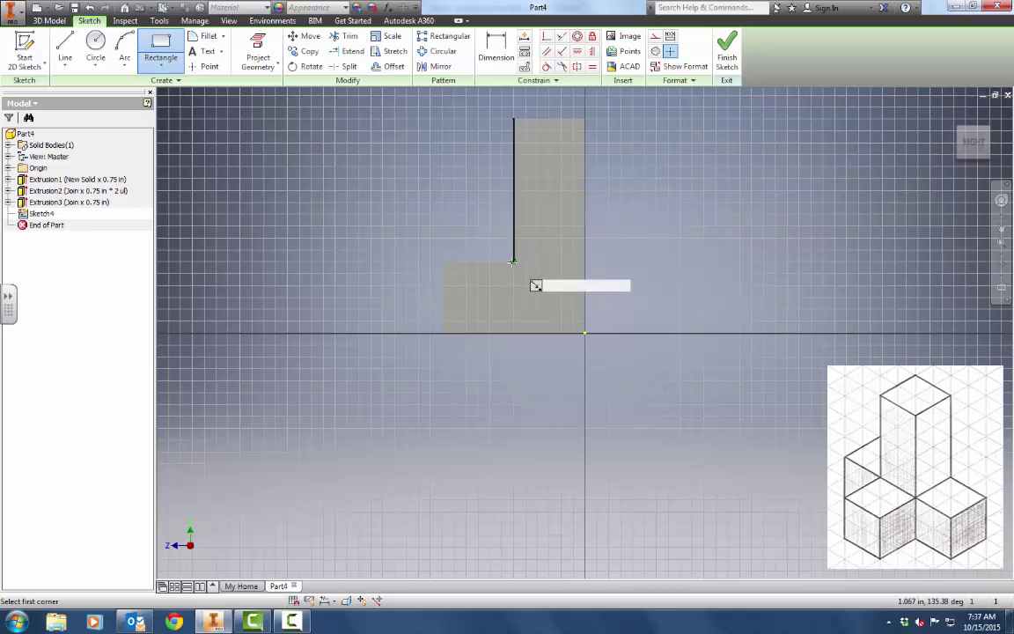
{"action": "left_click", "coordinate": [585, 333]}
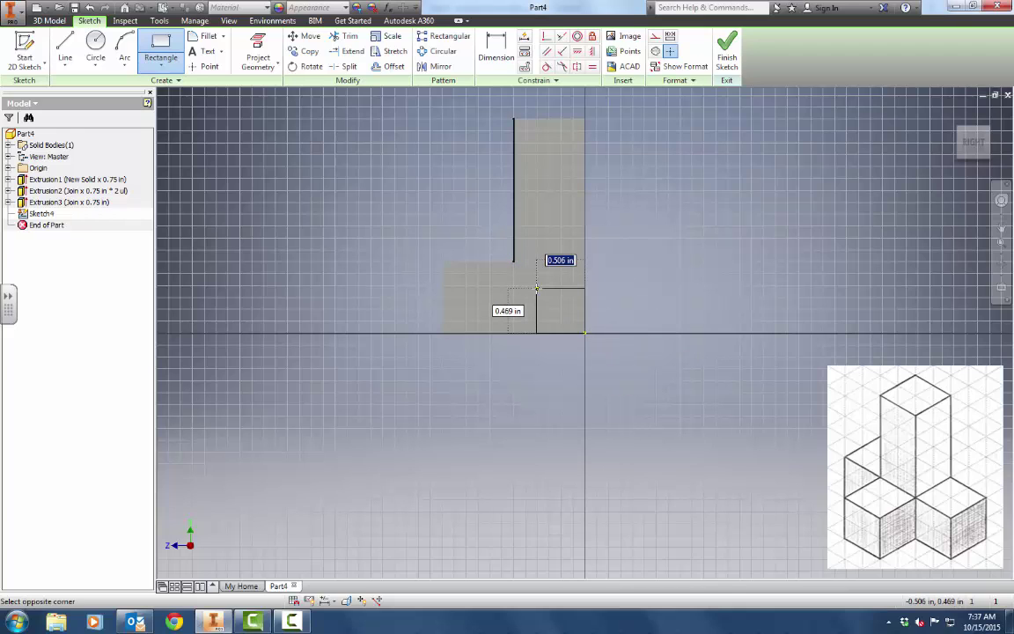
{"action": "type", "text": ".75"}
{"action": "key", "text": "Tab"}
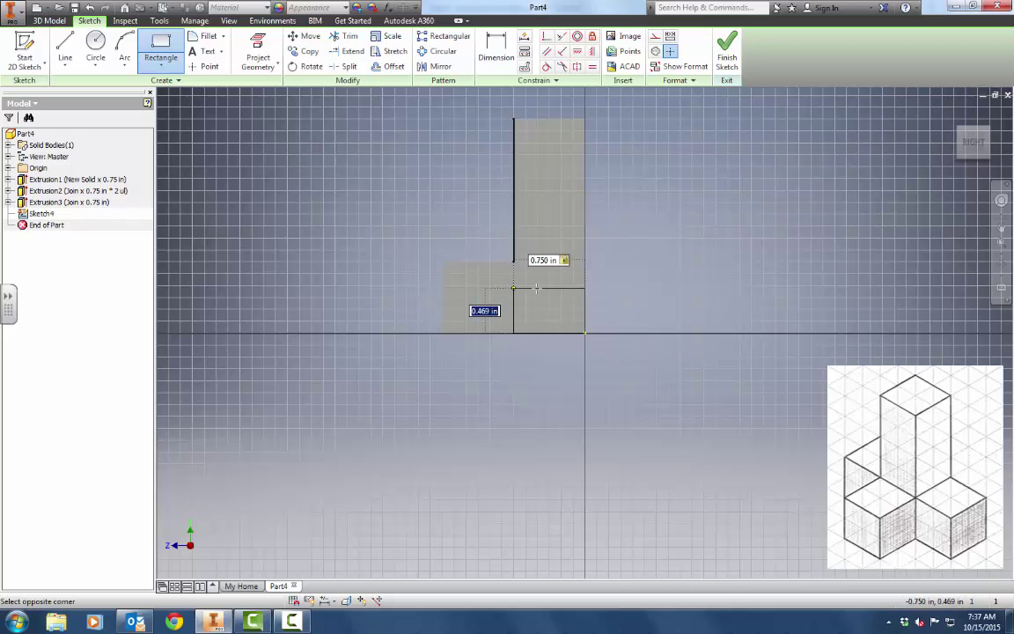
{"action": "type", "text": "-"}
{"action": "type", "text": ".75"}
{"action": "key", "text": "Return"}
Step: Finish the sketch and extrude the square 0.75 in out of the column's right face
{"action": "left_click", "coordinate": [731, 64]}
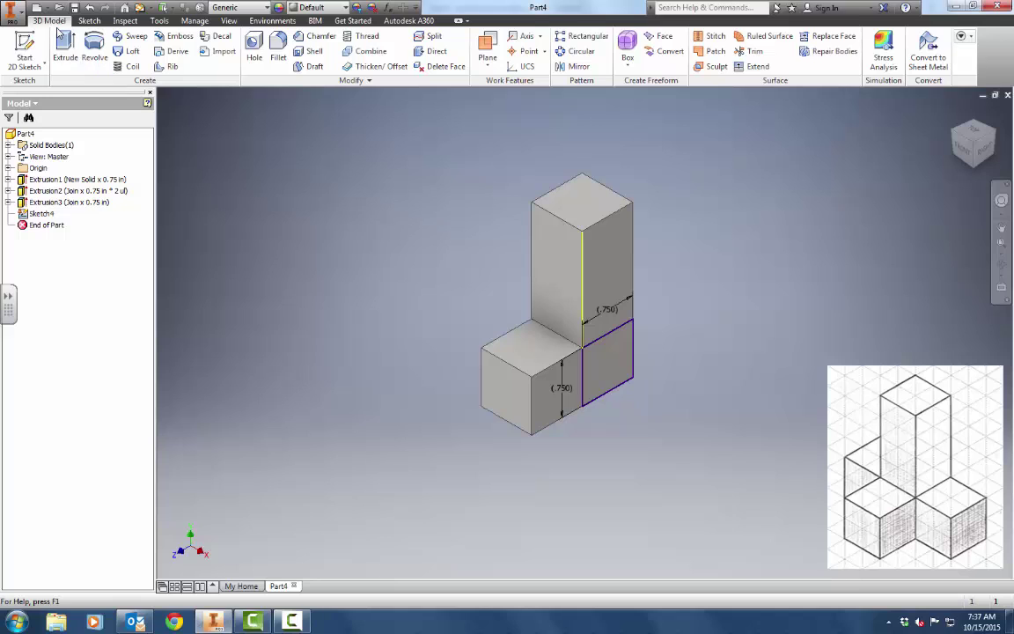
{"action": "left_click", "coordinate": [61, 40]}
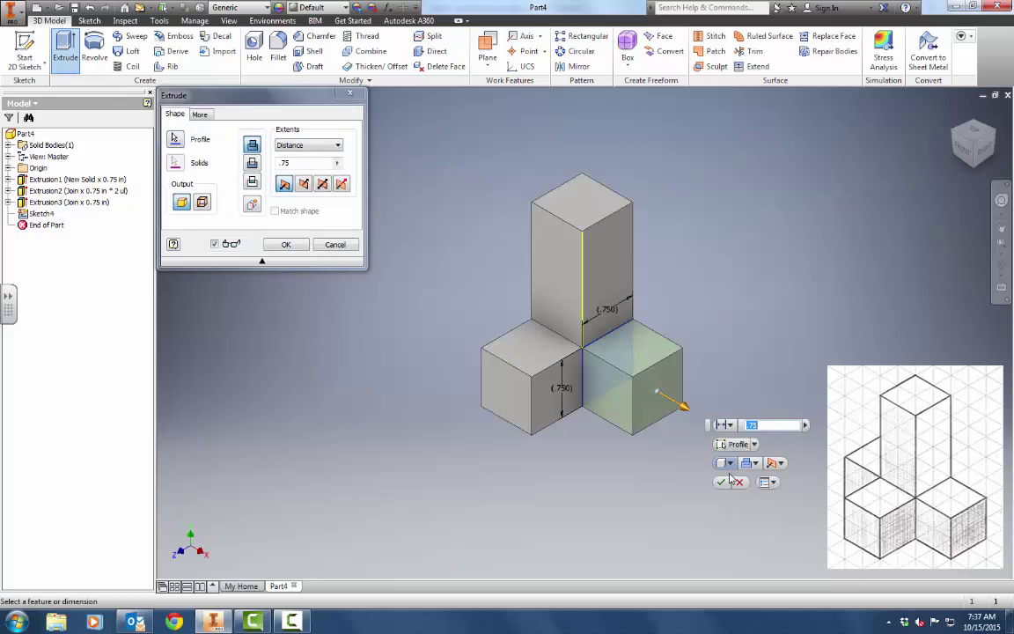
{"action": "left_click", "coordinate": [723, 482]}
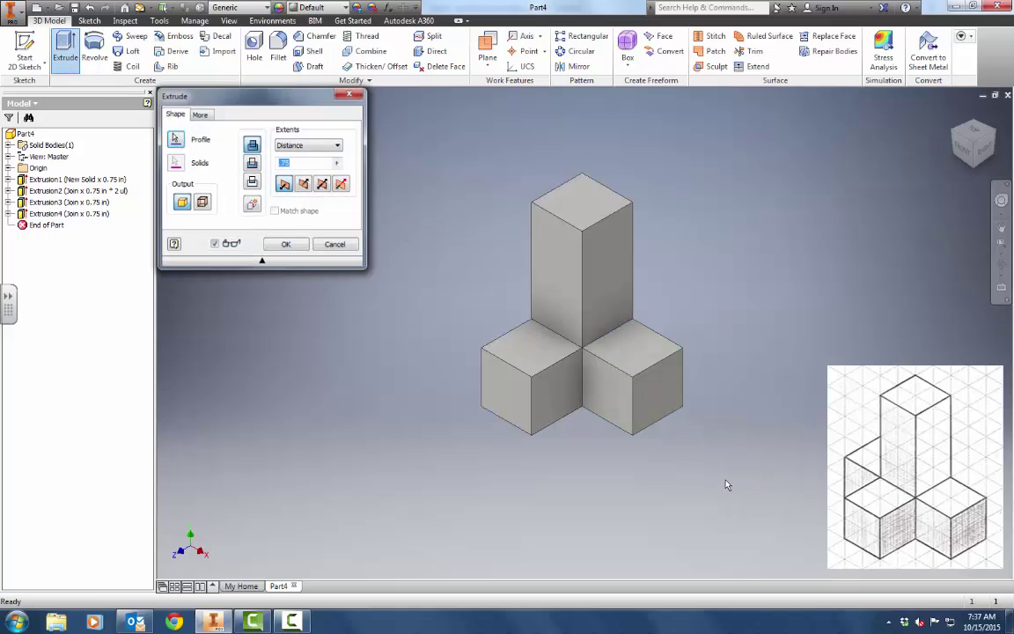
Step: Start a sketch on the L-shaped left face and try to draw a 0.75 by 0.75 in square from the origin
{"action": "left_click", "coordinate": [964, 148]}
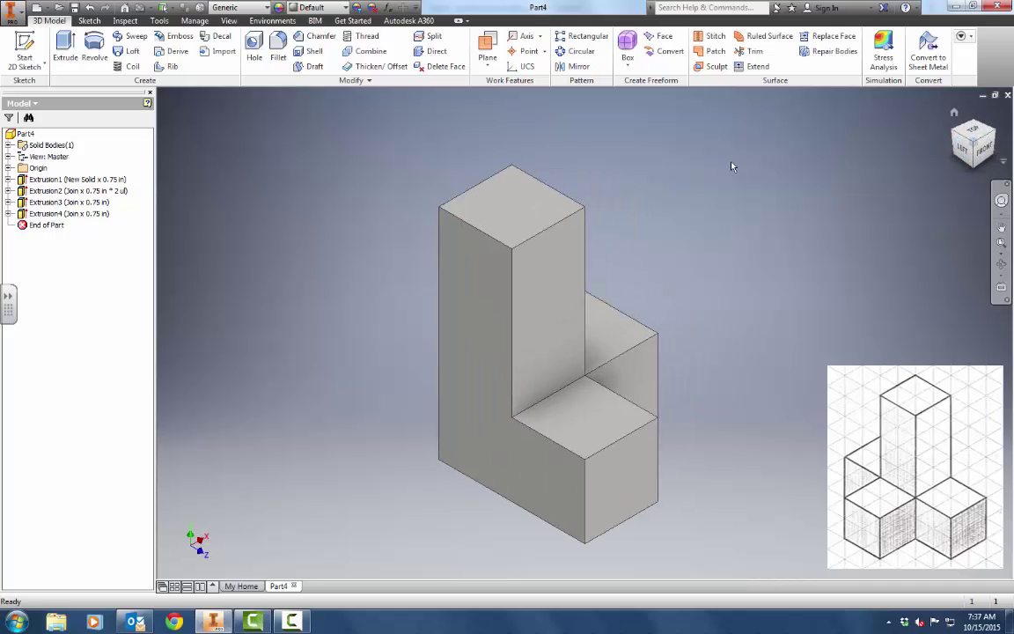
{"action": "left_click", "coordinate": [25, 49]}
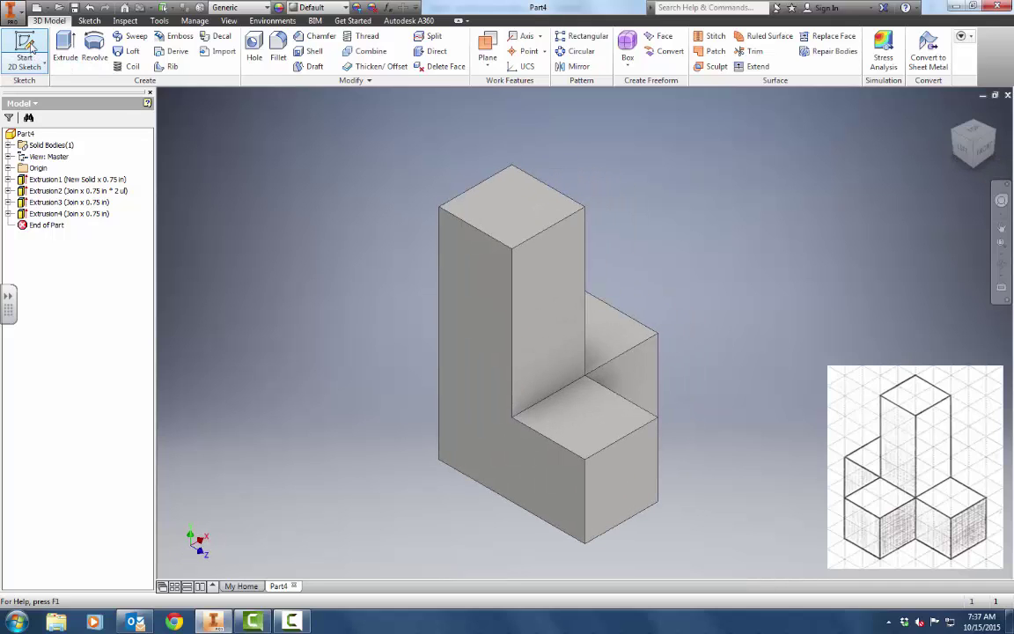
{"action": "left_click", "coordinate": [488, 378]}
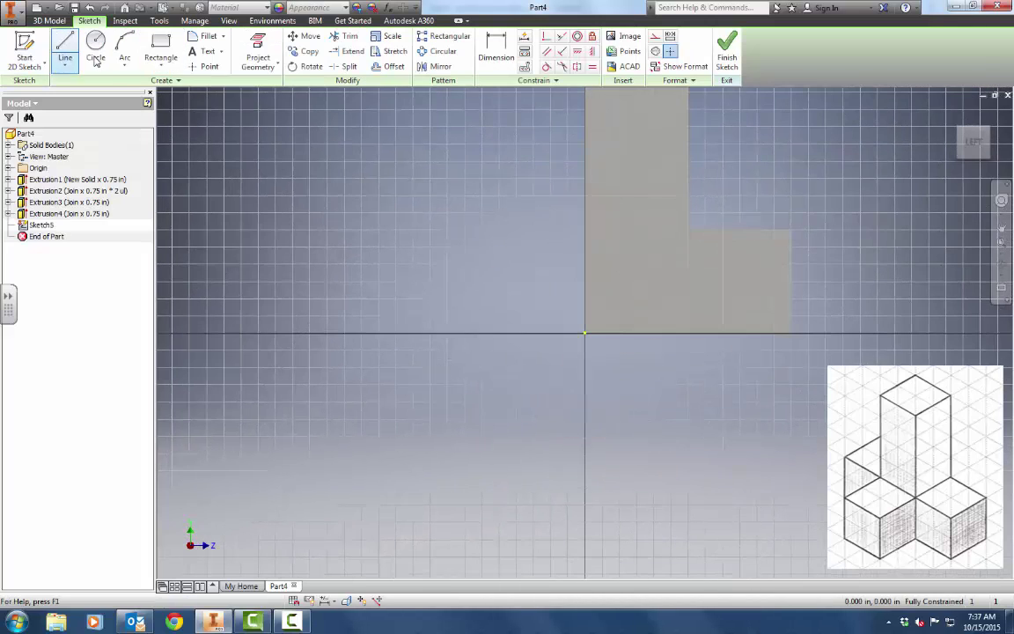
{"action": "left_click", "coordinate": [161, 48]}
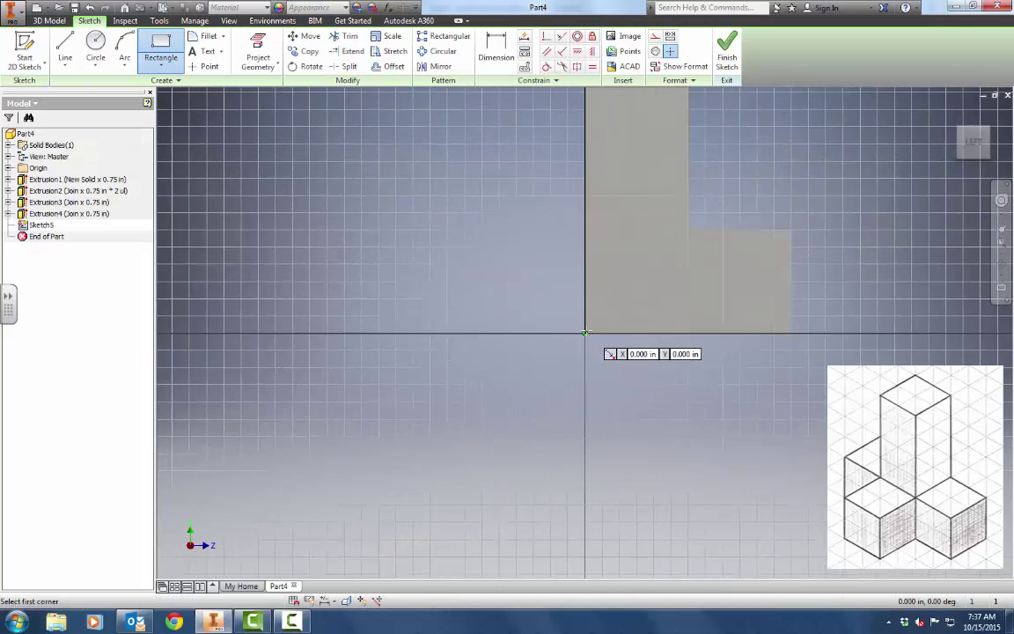
{"action": "left_click", "coordinate": [584, 332]}
{"action": "type", "text": ".75"}
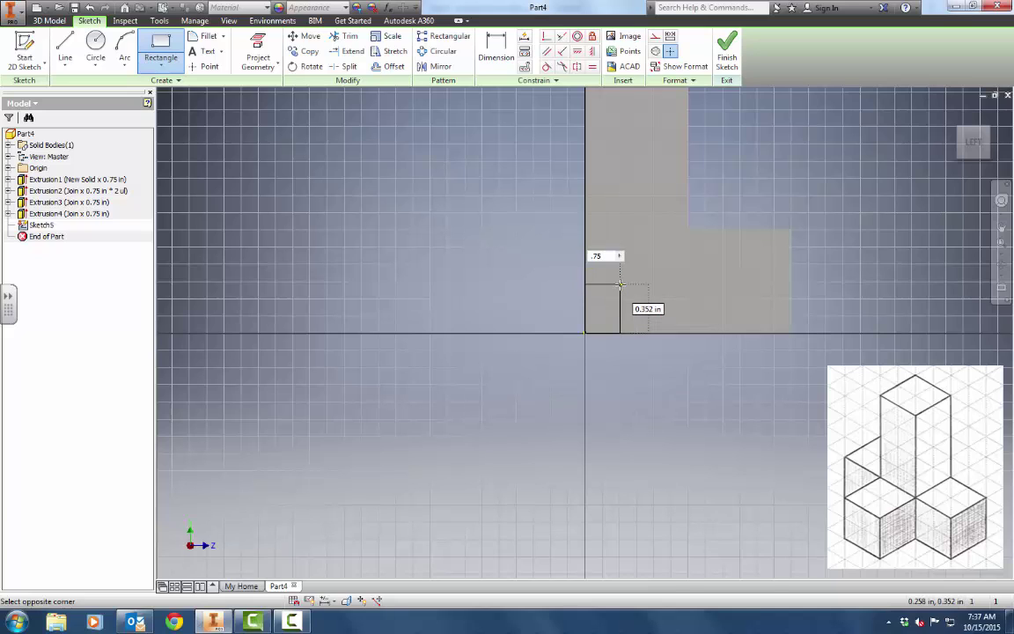
{"action": "key", "text": "Tab"}
{"action": "type", "text": "."}
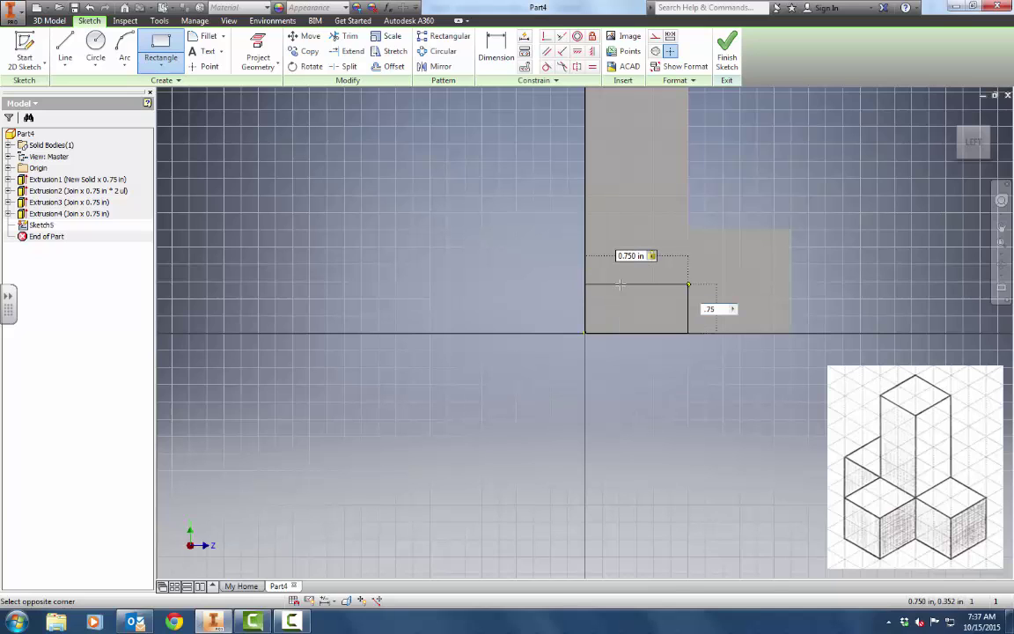
{"action": "key", "text": "Return"}
{"action": "left_click", "coordinate": [726, 53]}
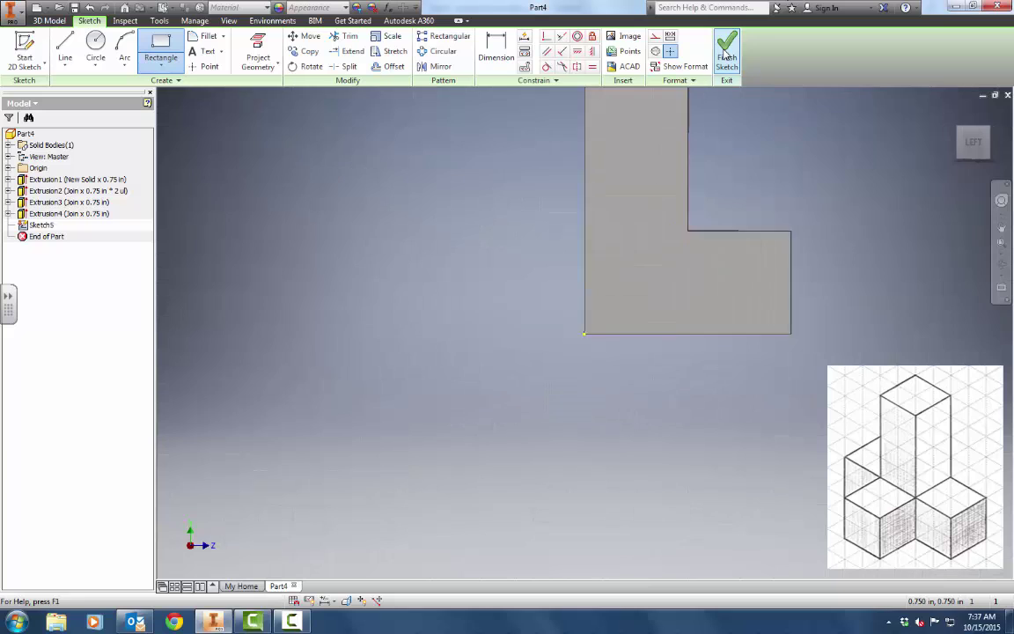
{"action": "key", "text": "e"}
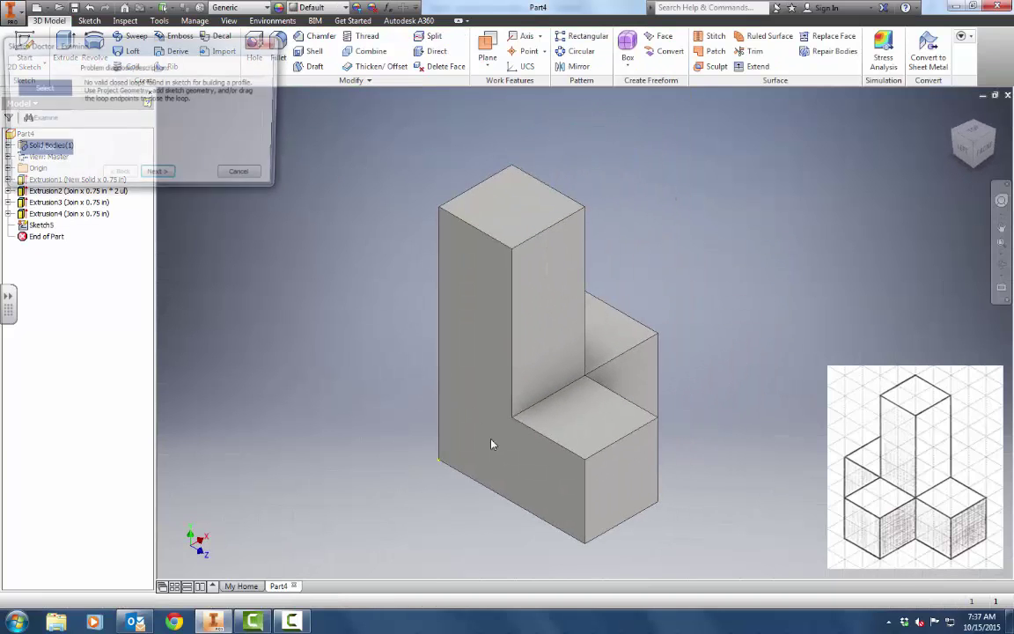
{"action": "left_click", "coordinate": [244, 177]}
Step: Reopen the empty sketch on the L-shaped left face and draw a 0.75 by 0.75 in square from the origin
{"action": "left_click", "coordinate": [31, 225]}
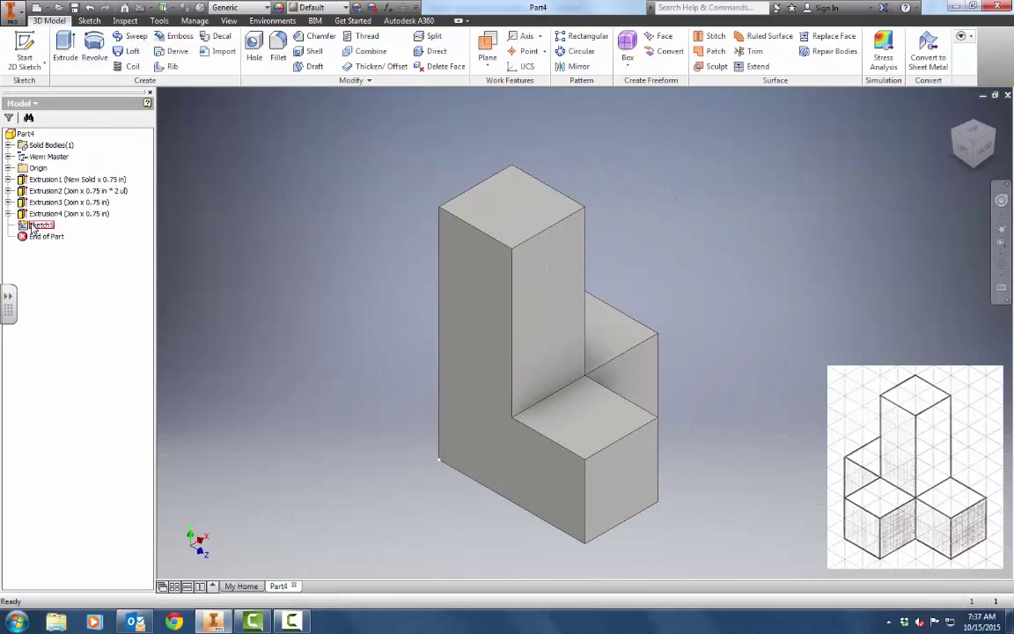
{"action": "double_click", "coordinate": [25, 225]}
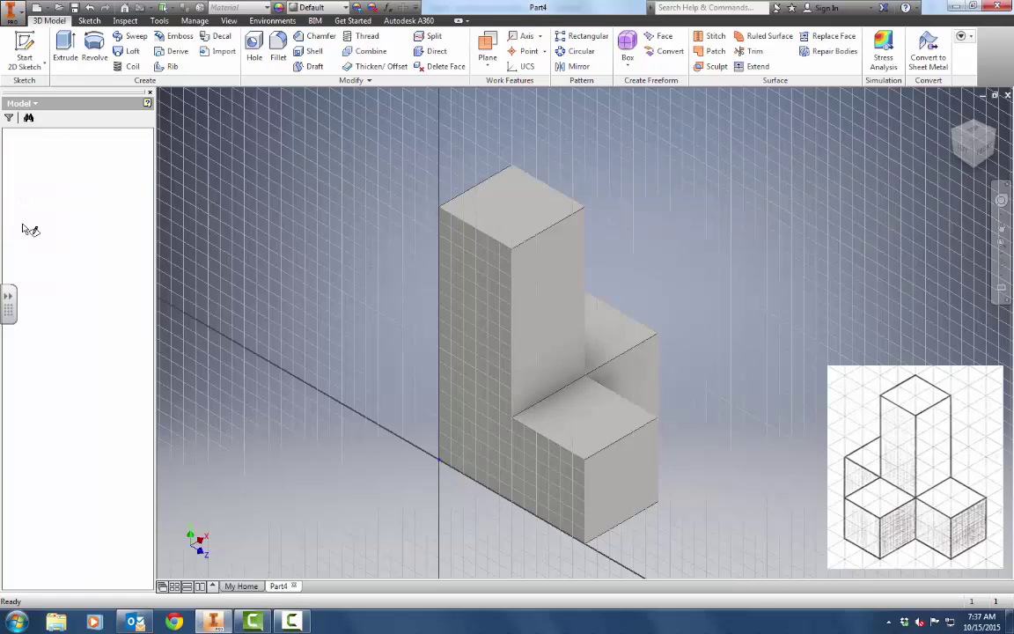
{"action": "left_click", "coordinate": [173, 53]}
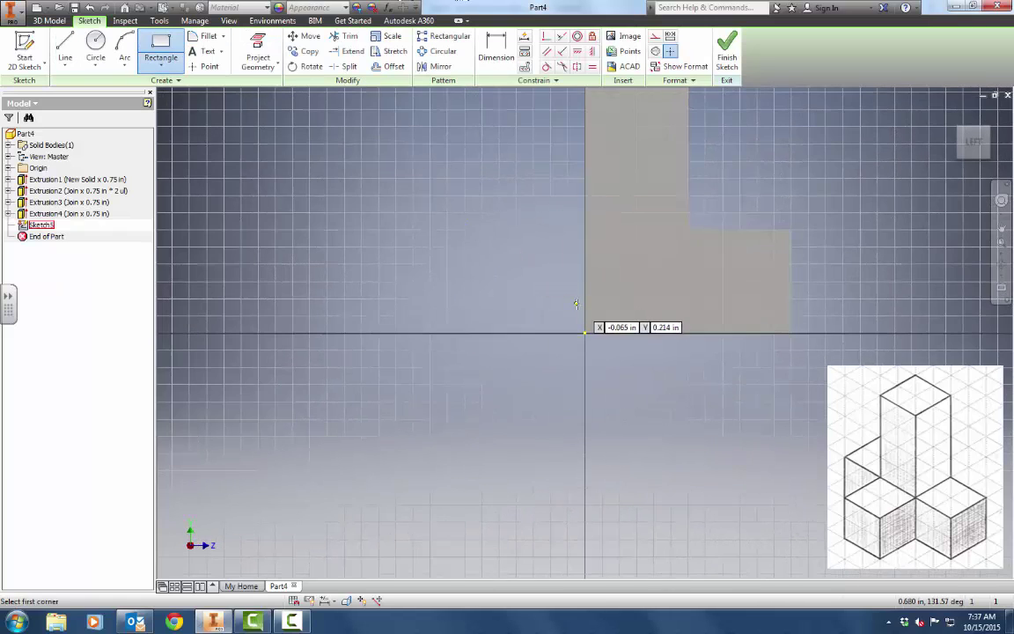
{"action": "left_click", "coordinate": [585, 333]}
{"action": "type", "text": "."}
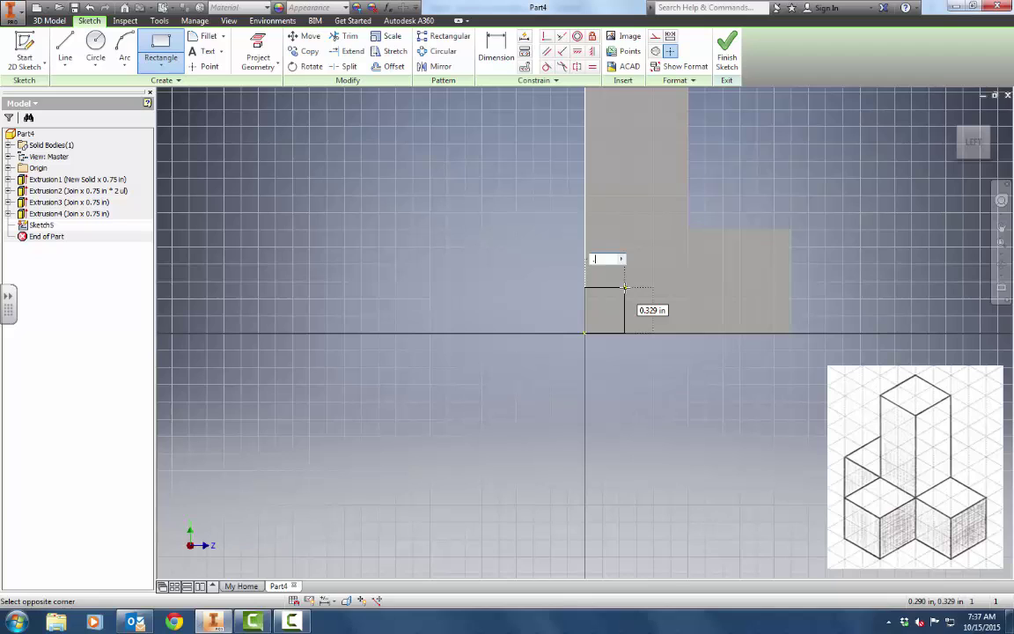
{"action": "type", "text": "75"}
{"action": "key", "text": "Tab"}
{"action": "type", "text": "."}
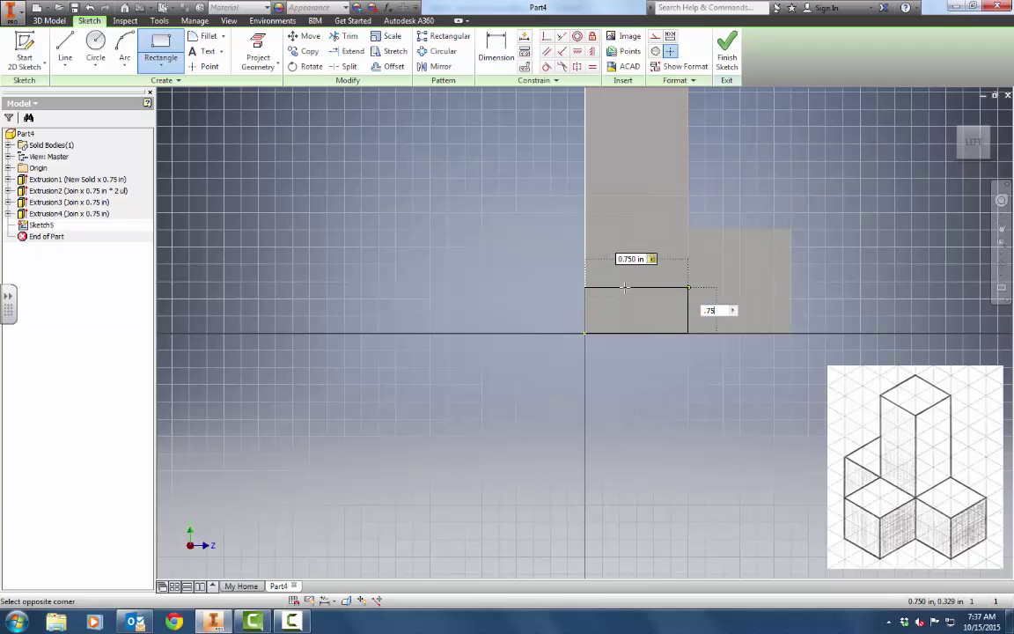
{"action": "type", "text": "75"}
{"action": "key", "text": "Return"}
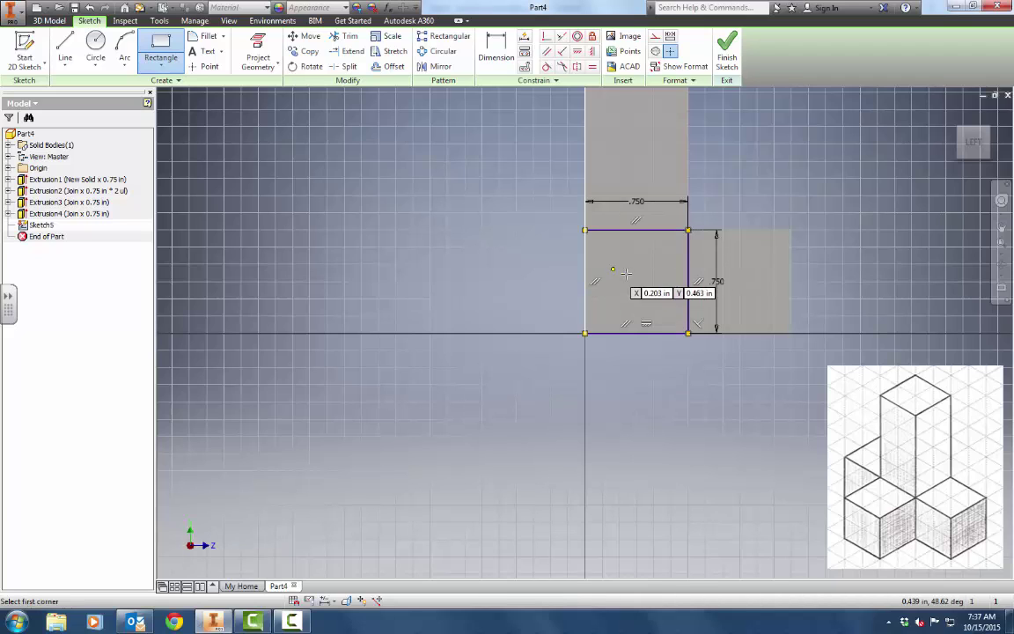
Step: Finish the sketch and extrude the square 0.75 in out of the column's left face
{"action": "left_click", "coordinate": [727, 49]}
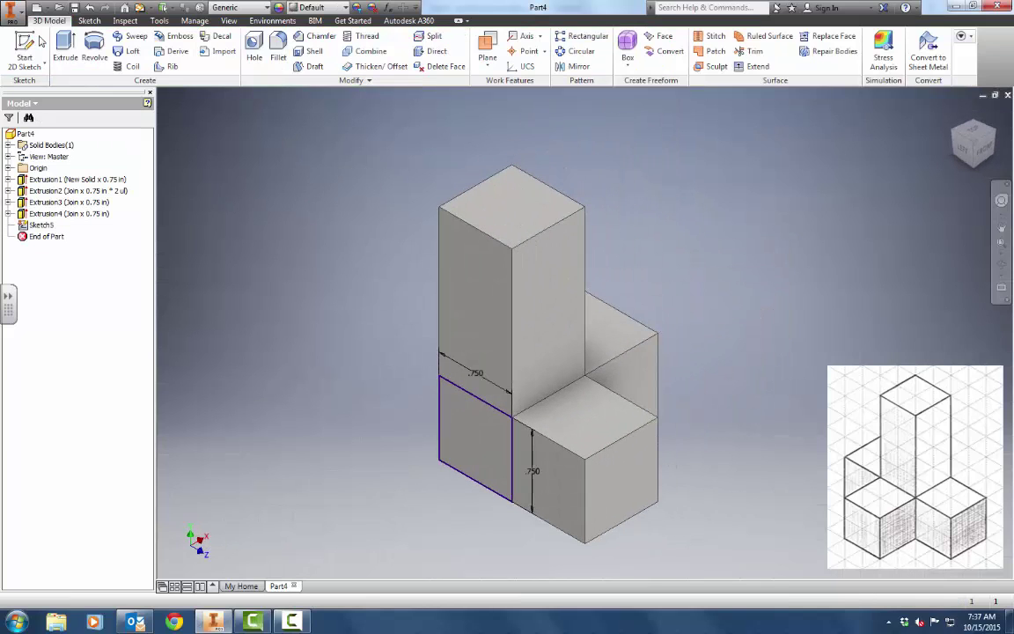
{"action": "left_click", "coordinate": [66, 41]}
{"action": "left_click", "coordinate": [262, 231]}
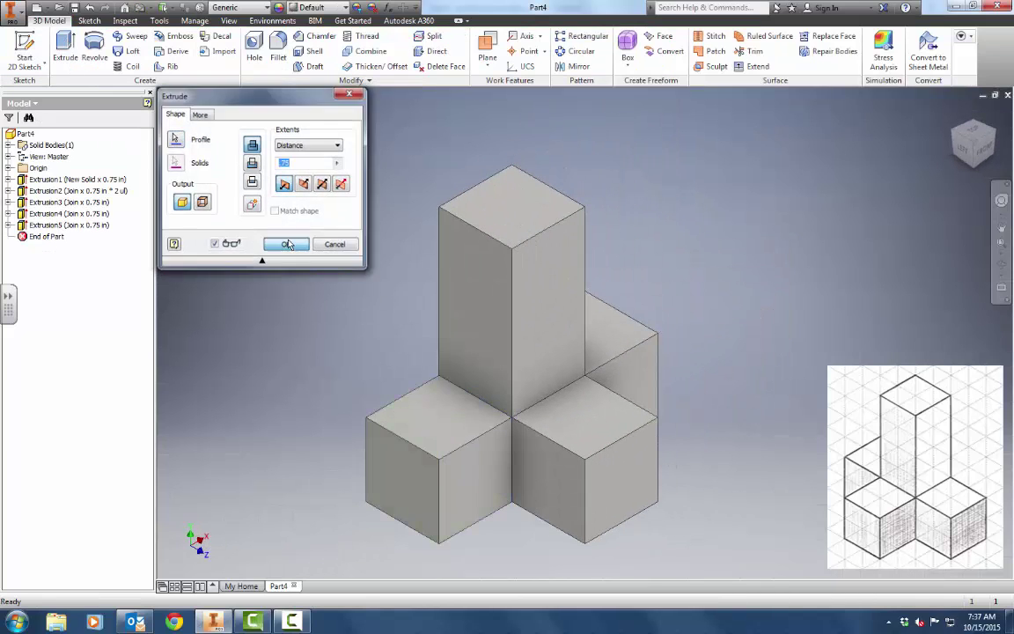
Step: Examine the finished piece from the home view, from below and in free orbit to compare it with the isometric drawing
{"action": "left_click", "coordinate": [954, 113]}
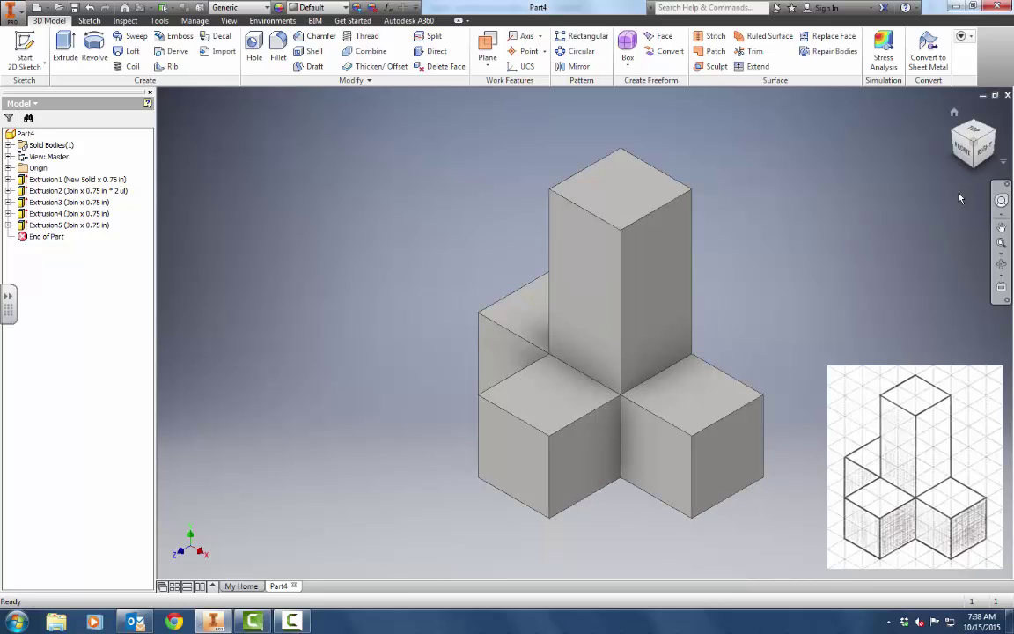
{"action": "left_click", "coordinate": [977, 171]}
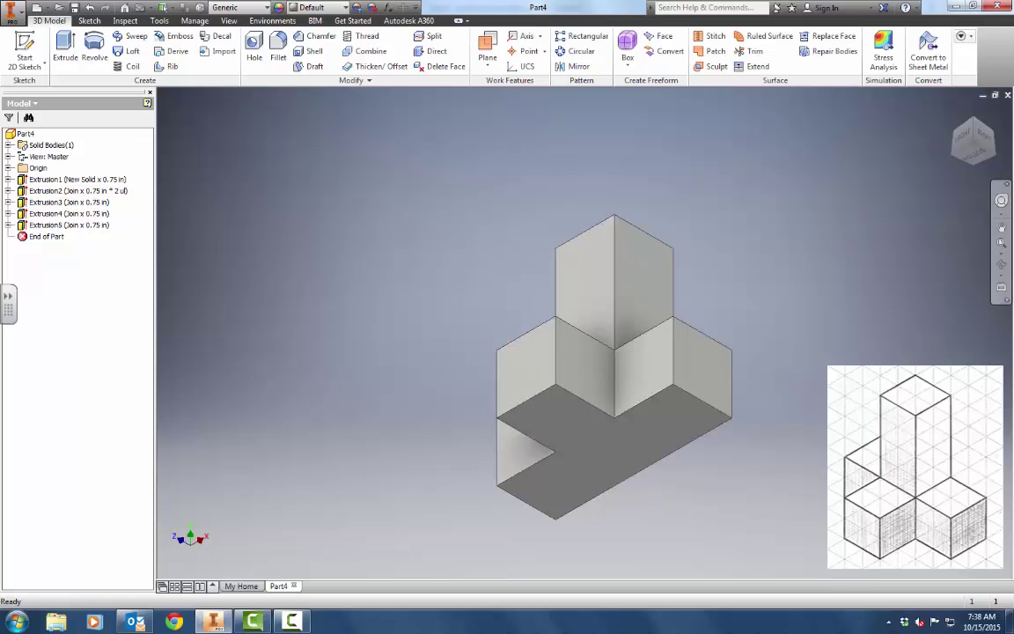
{"action": "left_click", "coordinate": [984, 130]}
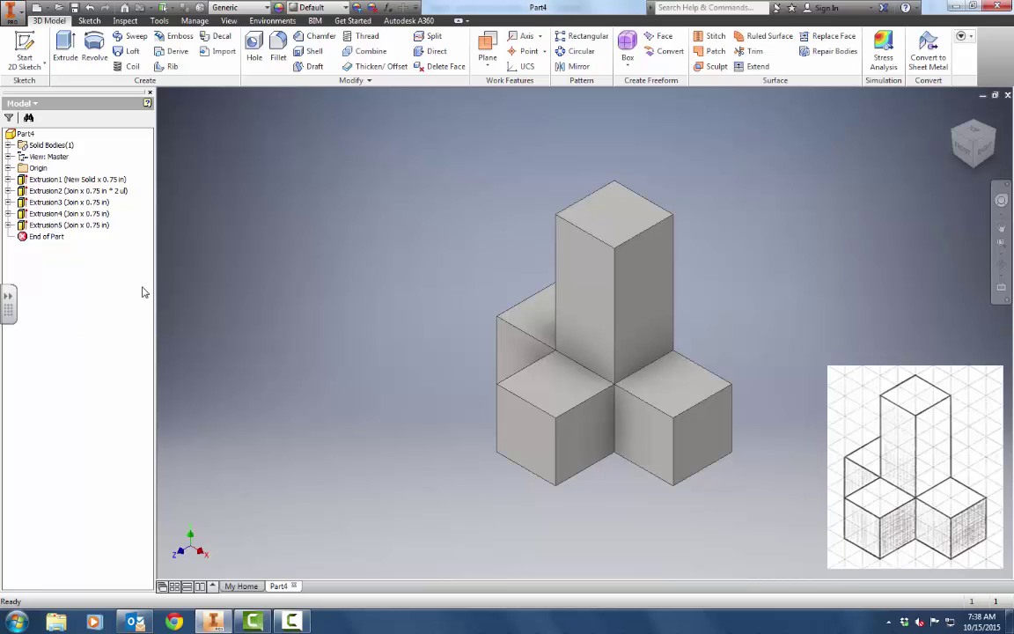
{"action": "left_click", "coordinate": [1001, 264]}
{"action": "left_click_drag", "start_coordinate": [606, 329], "coordinate": [577, 293]}
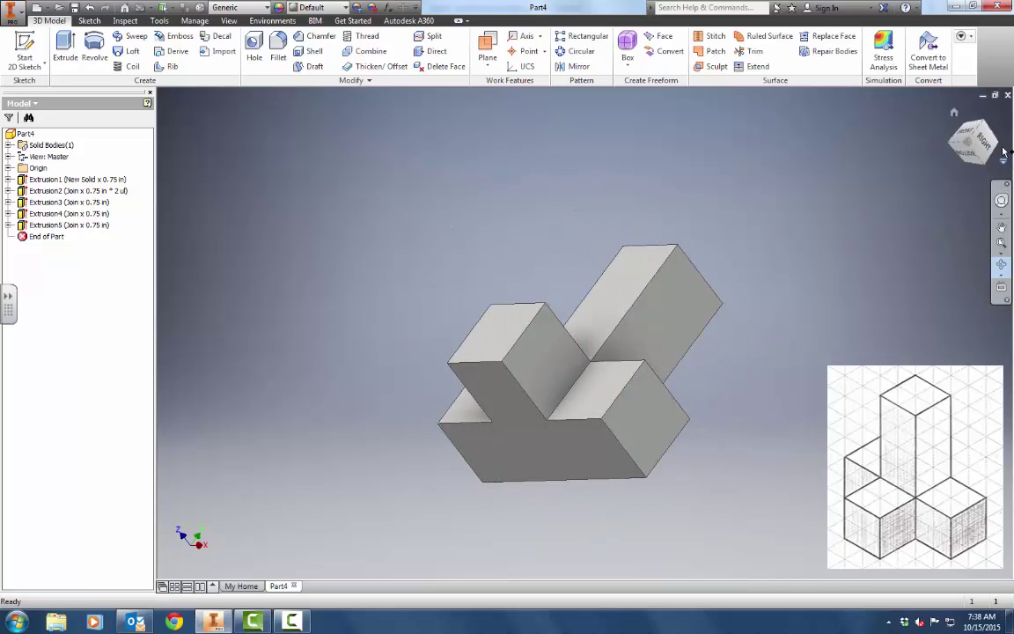
{"action": "left_click", "coordinate": [955, 114]}
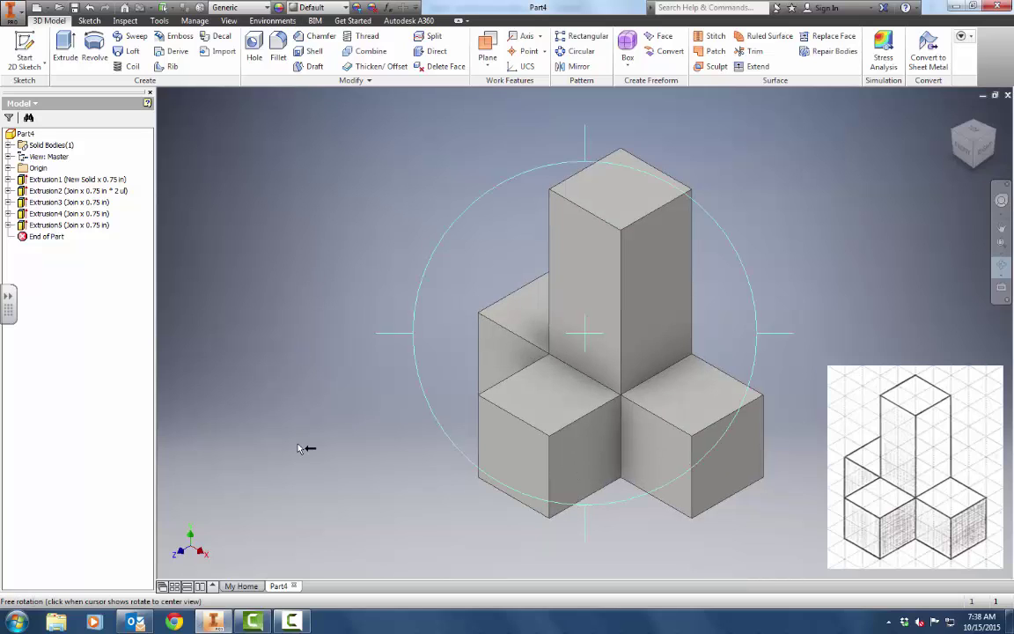
{"action": "key", "text": "Escape"}
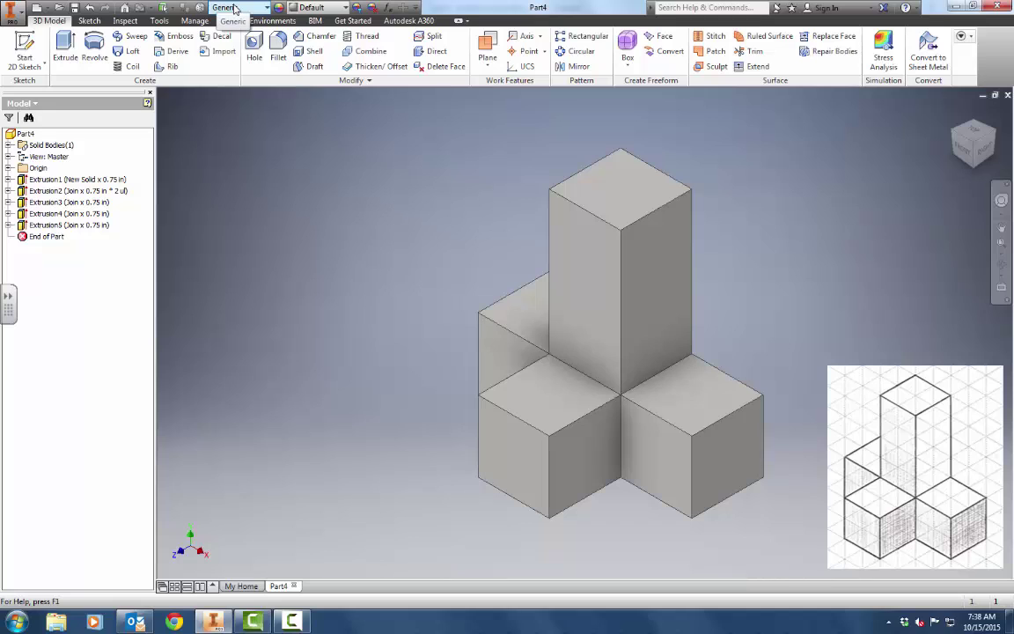
Step: Adjust the appearance to a blue of RGB 0, 87, 163 and apply it to the whole solid
{"action": "left_click", "coordinate": [356, 7]}
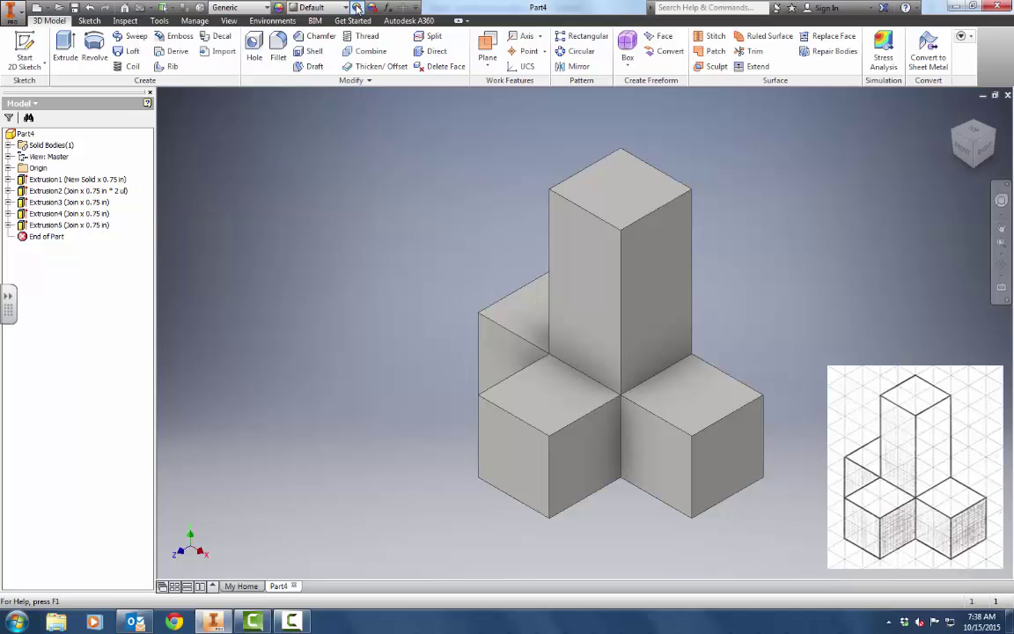
{"action": "left_click", "coordinate": [626, 204]}
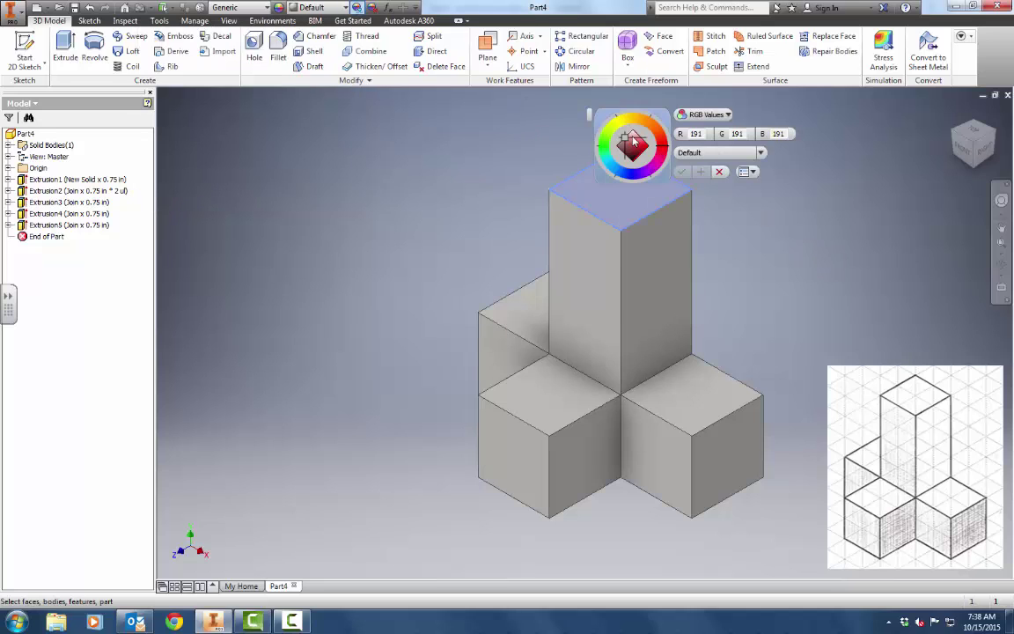
{"action": "mouse_move", "coordinate": [625, 139]}
{"action": "left_mouse_down"}
{"action": "mouse_move", "coordinate": [625, 157]}
{"action": "mouse_move", "coordinate": [611, 151]}
{"action": "mouse_move", "coordinate": [649, 149]}
{"action": "left_mouse_up"}
{"action": "left_click", "coordinate": [615, 175]}
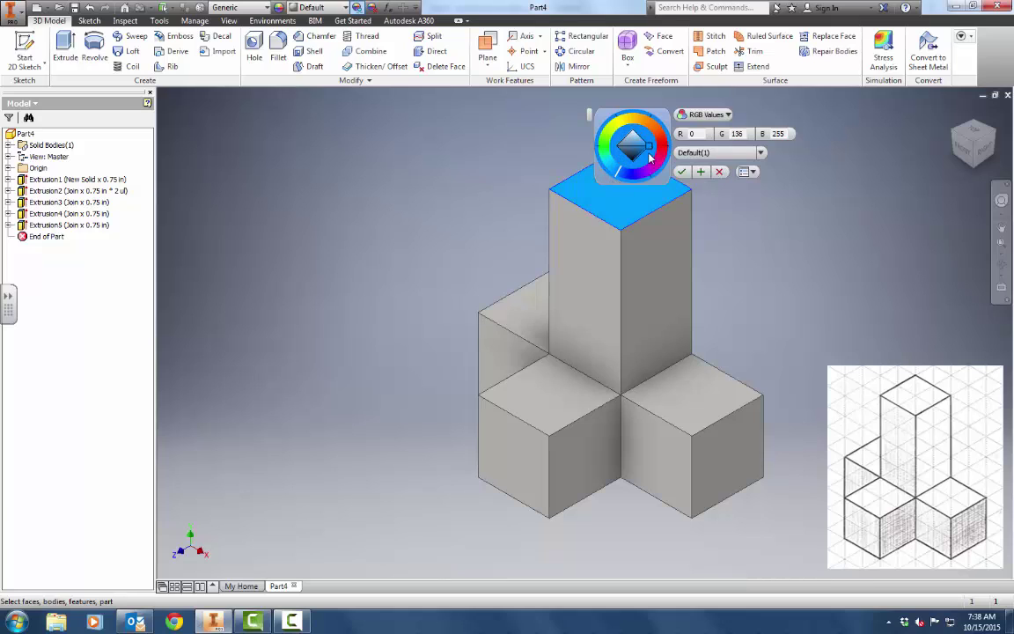
{"action": "mouse_move", "coordinate": [649, 148]}
{"action": "left_mouse_down"}
{"action": "mouse_move", "coordinate": [633, 166]}
{"action": "mouse_move", "coordinate": [643, 151]}
{"action": "left_mouse_up"}
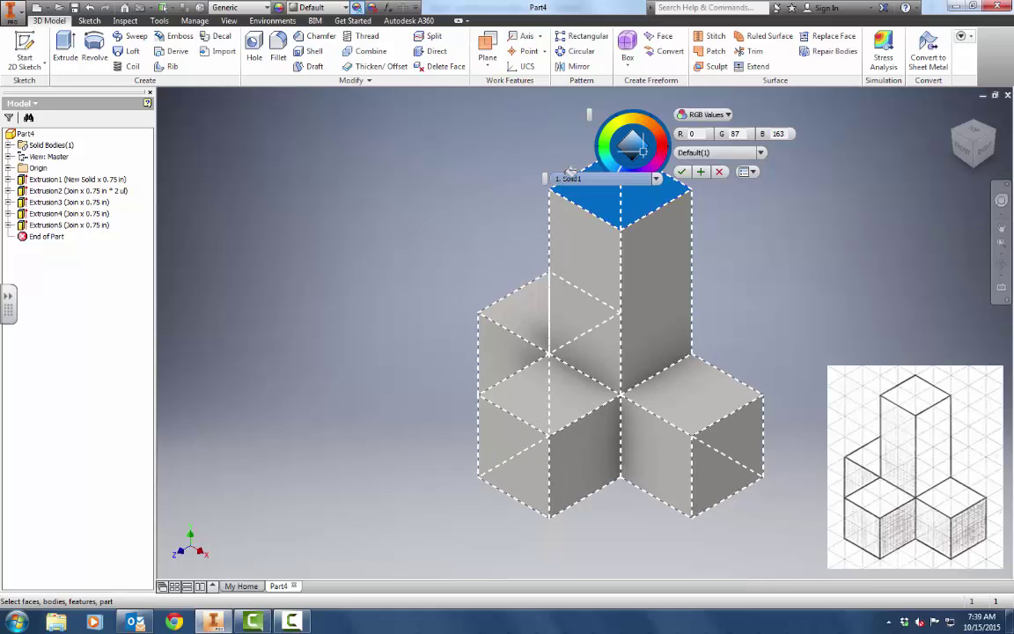
{"action": "left_click", "coordinate": [572, 179]}
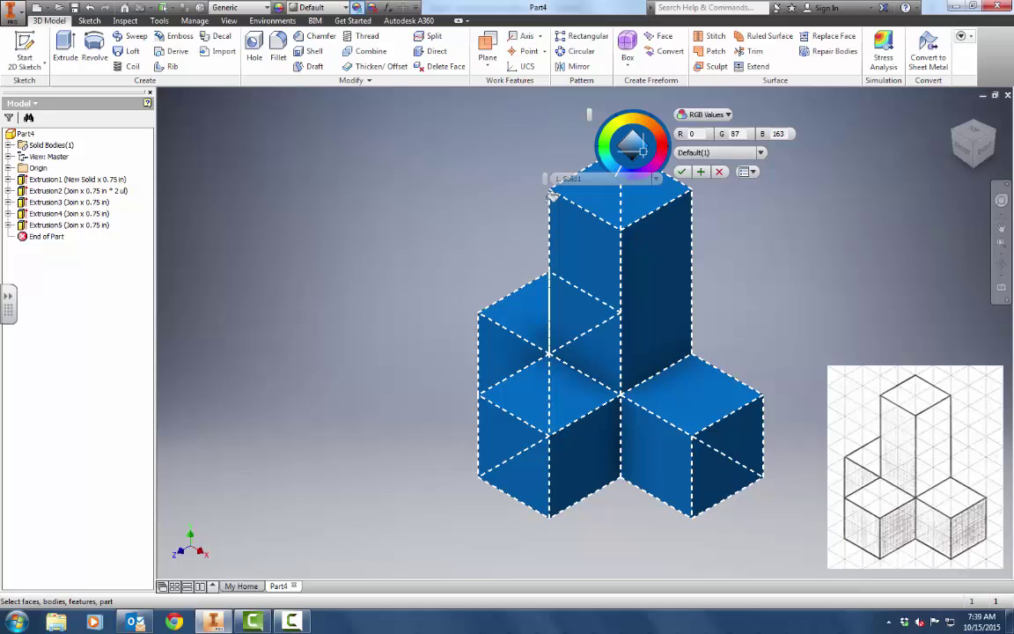
{"action": "left_click", "coordinate": [681, 172]}
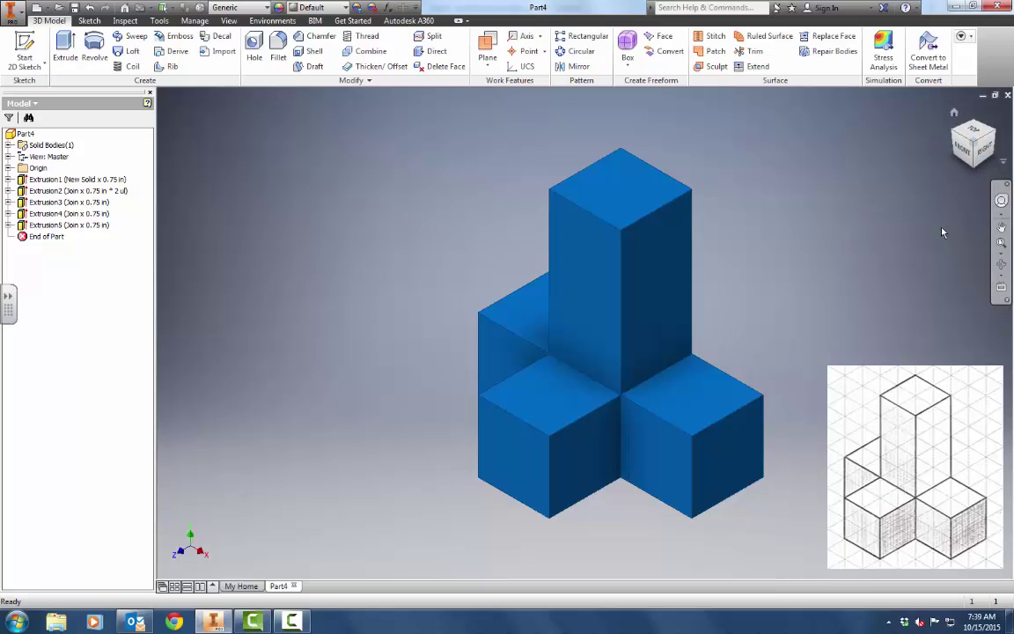
Step: Save the part as Blue Part in the Puzzle Cube folder
{"action": "left_click", "coordinate": [76, 8]}
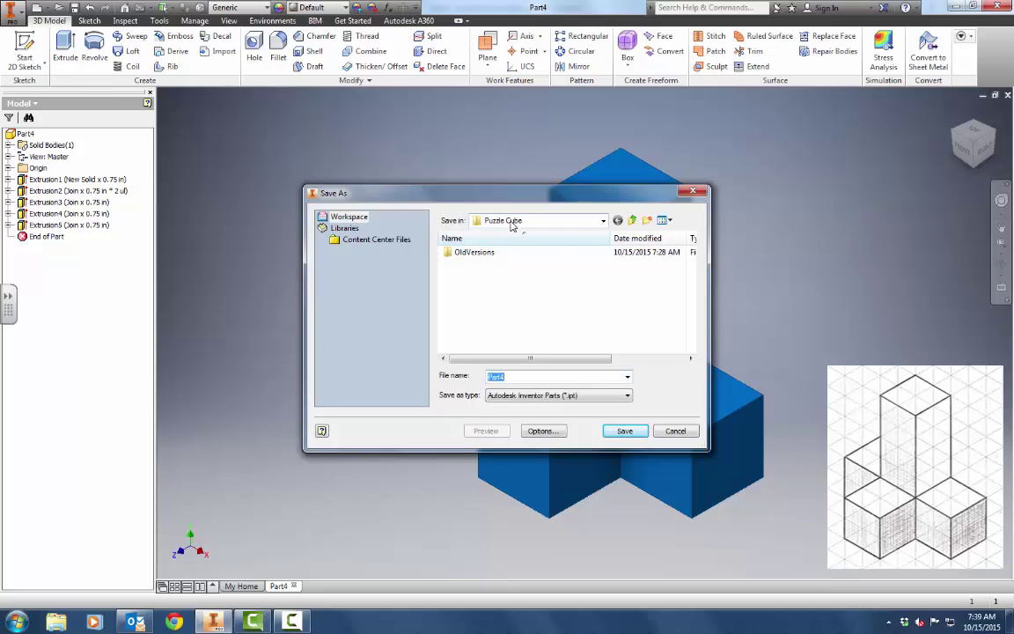
{"action": "type", "text": "Blue"}
{"action": "left_click", "coordinate": [624, 430]}
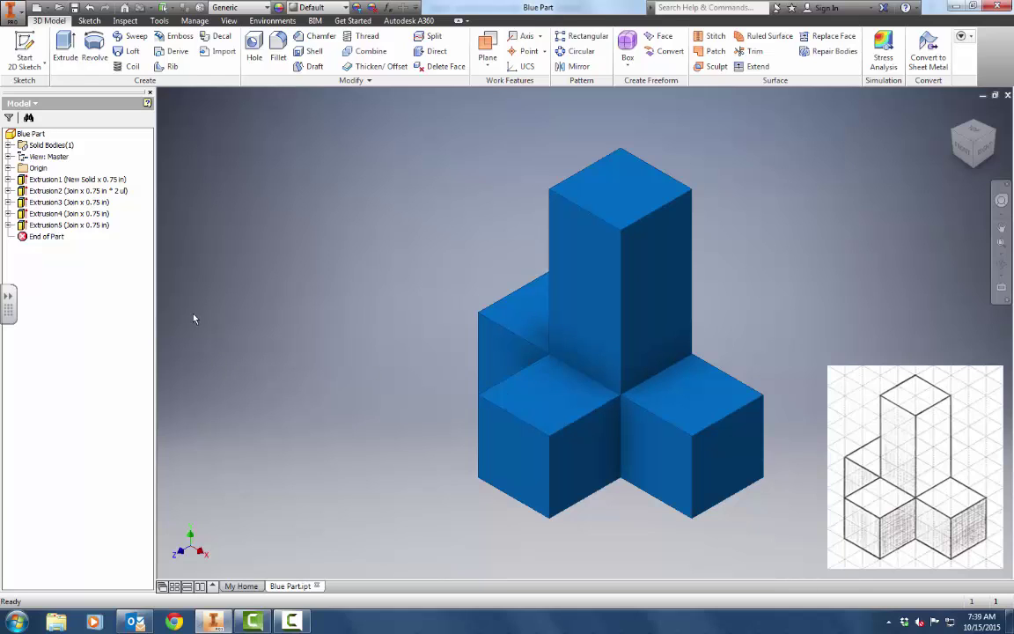
Step: Create a new part file from the Standard.ipt template
{"action": "left_click", "coordinate": [11, 15]}
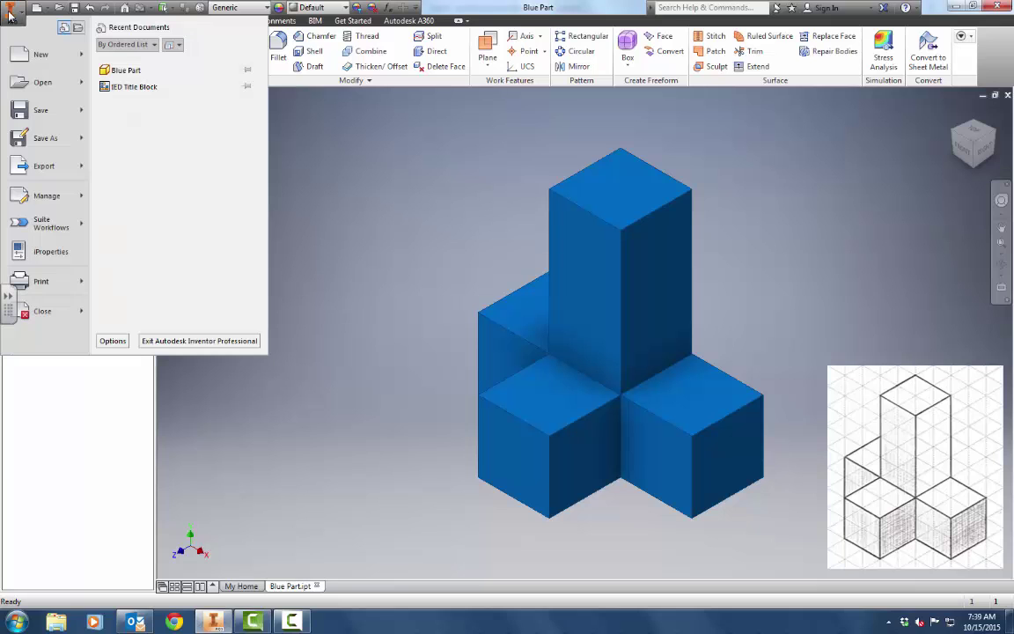
{"action": "left_click", "coordinate": [39, 60]}
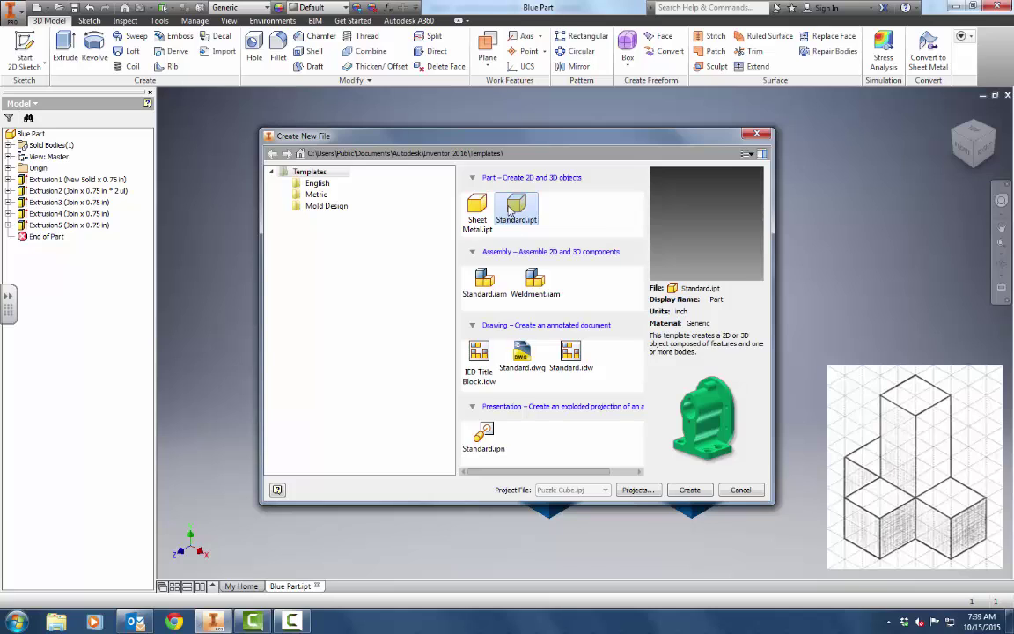
{"action": "left_click", "coordinate": [686, 492]}
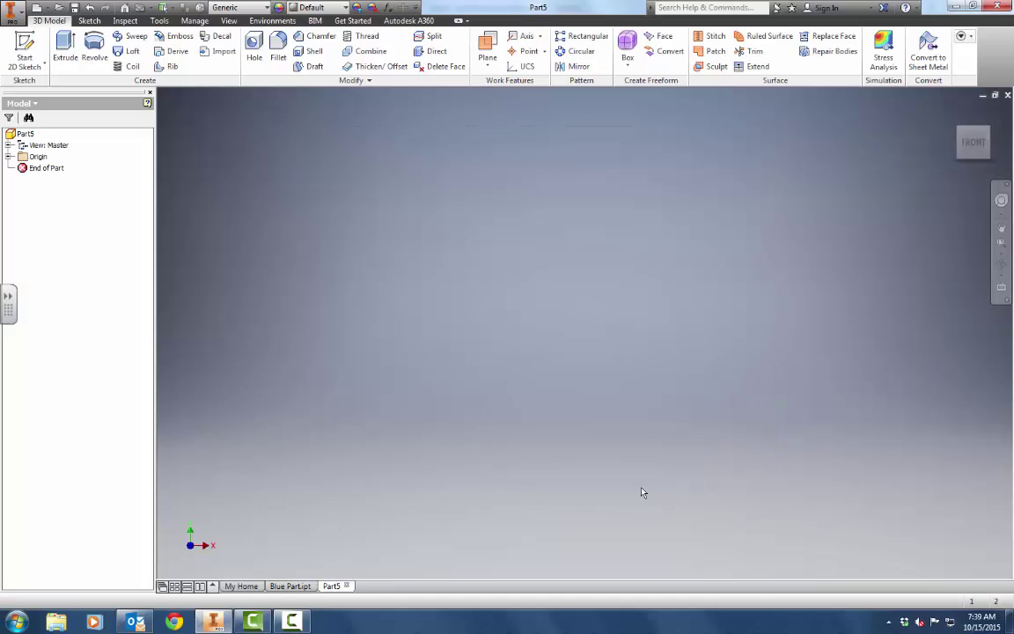